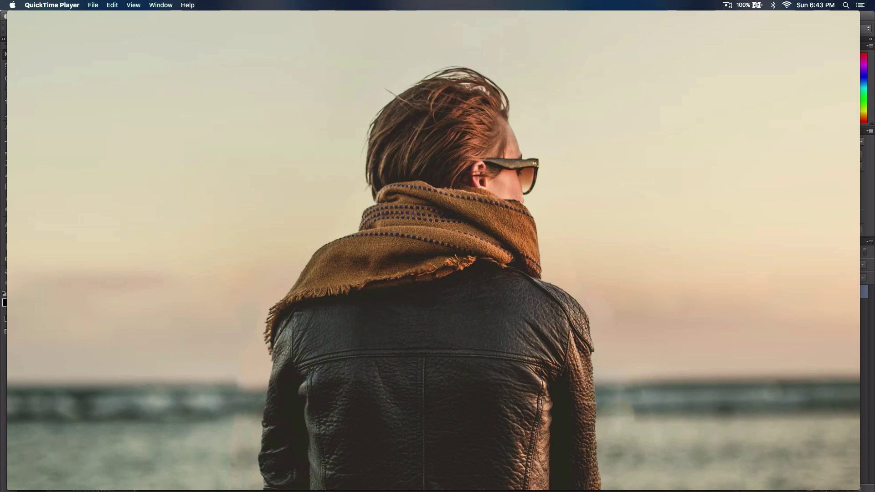
Step: Play the Girl With Sunglasses.mp4 clip to preview the finished effect
{"action": "mouse_move", "coordinate": [564, 117]}
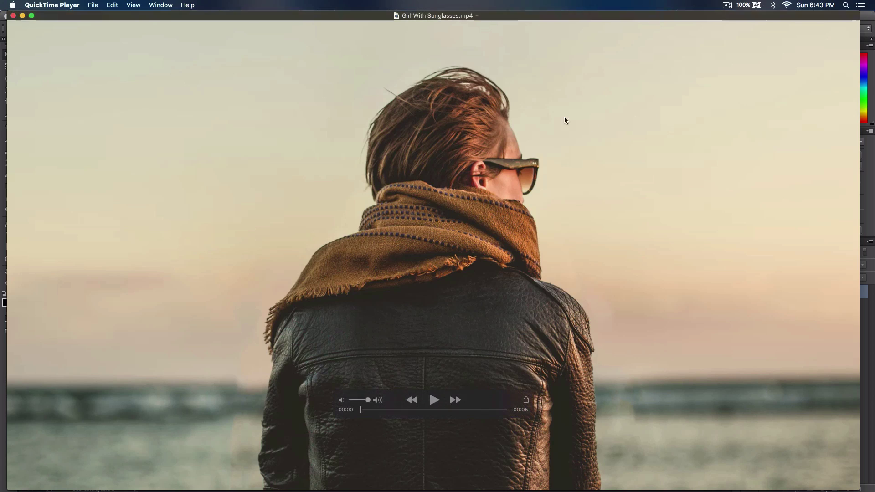
{"action": "key", "text": "space"}
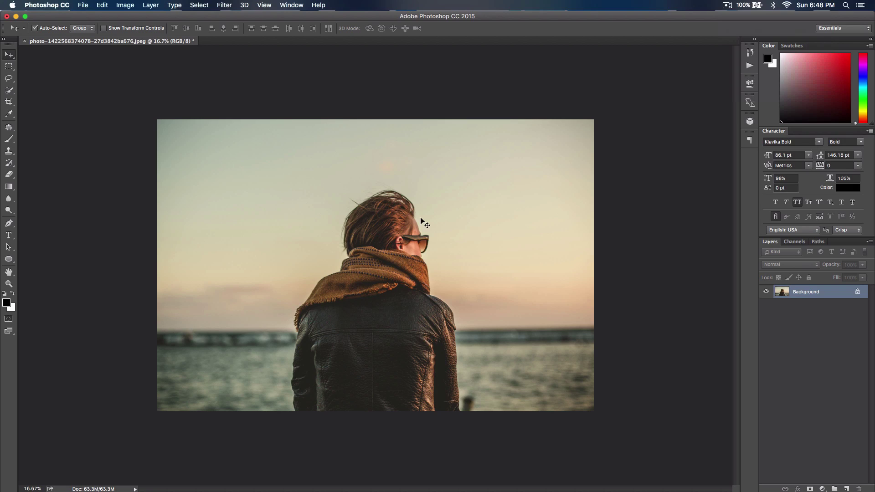
Step: Duplicate the Background layer and enlarge the Quick Selection brush to 125
{"action": "key", "text": "super+j"}
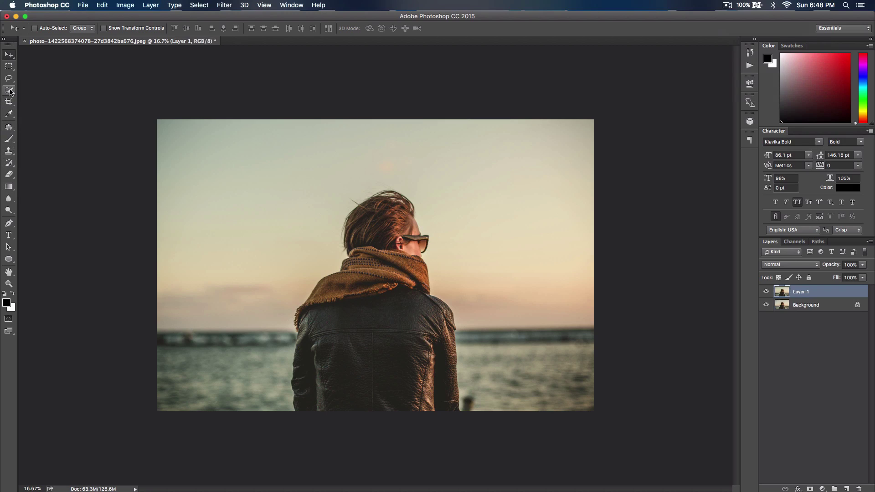
{"action": "key", "text": "p"}
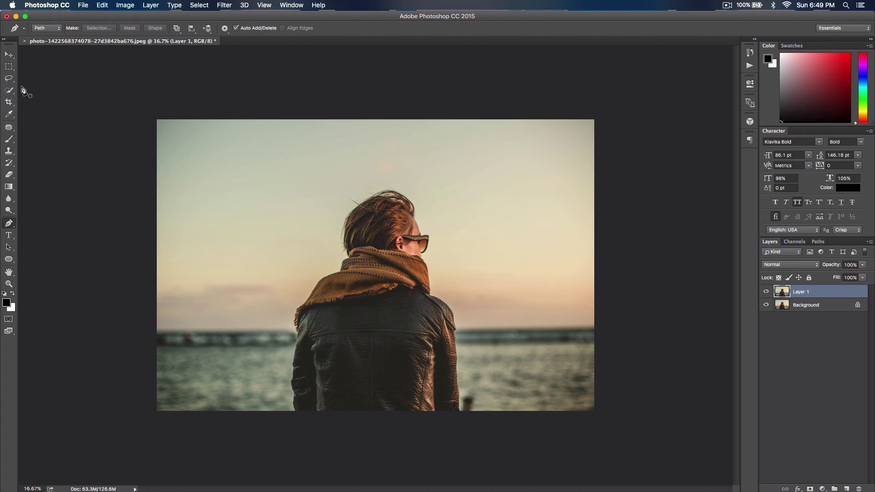
{"action": "left_click", "coordinate": [10, 91]}
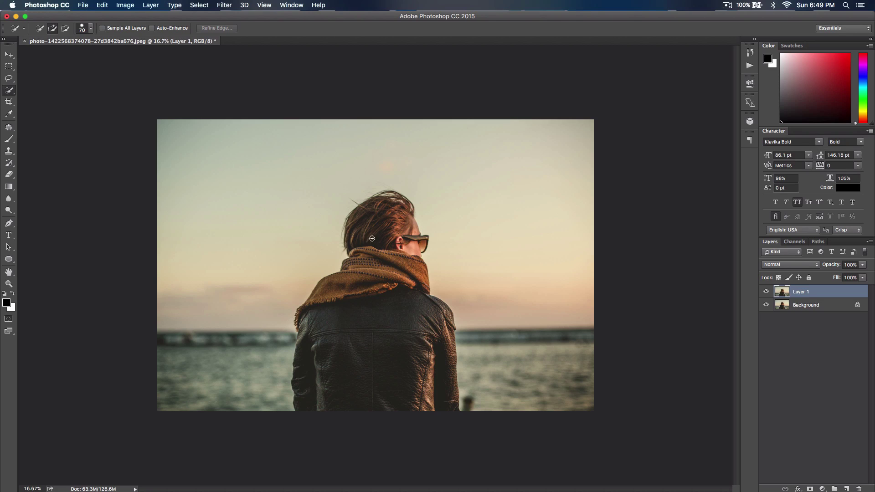
{"action": "key", "text": "bracketright"}
{"action": "key", "text": "bracketright"}
Step: Start a Pen path at the photo's bottom edge and trace the lower outer edge of the jacket's left sleeve
{"action": "left_click", "coordinate": [8, 224]}
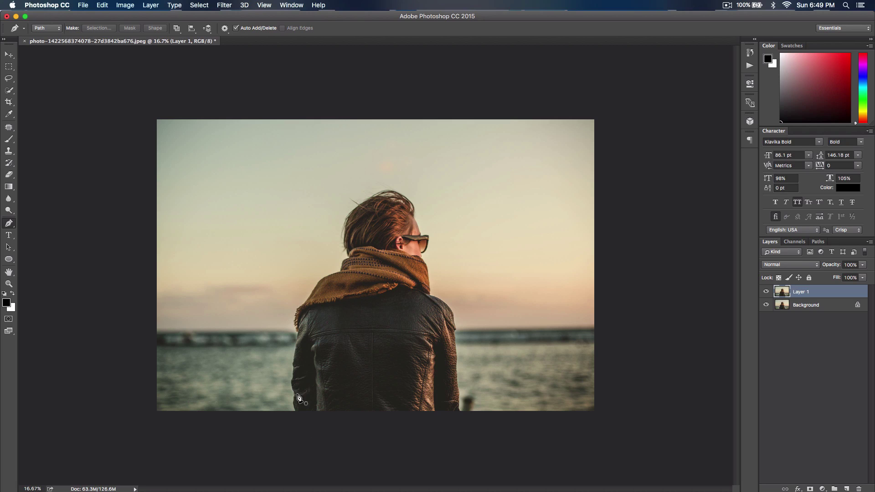
{"action": "key", "text": "super+equal"}
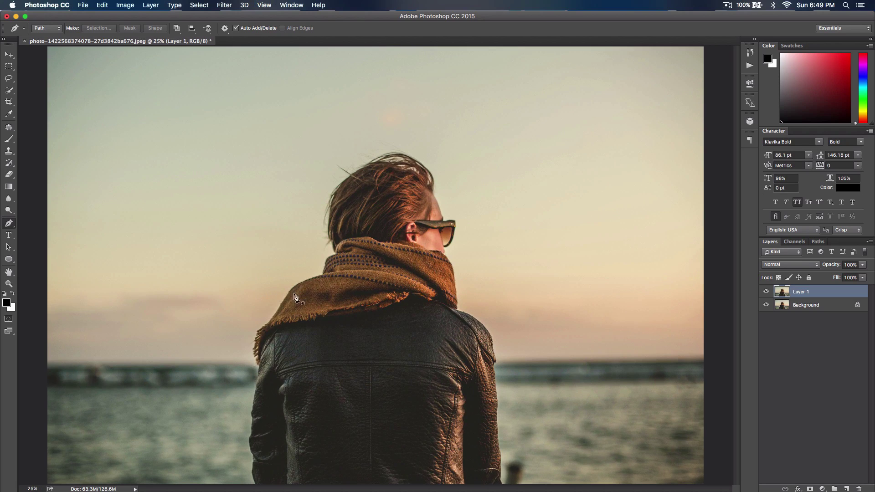
{"action": "left_click", "coordinate": [257, 483]}
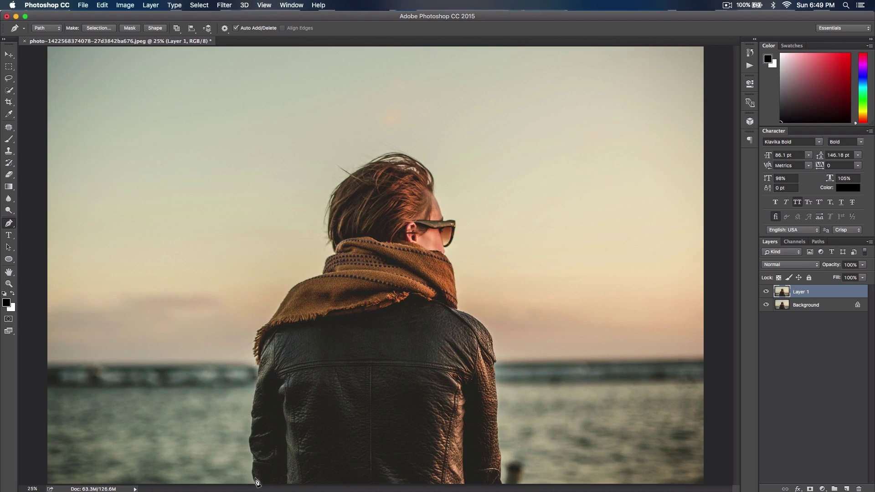
{"action": "left_click_drag", "start_coordinate": [256, 465], "coordinate": [253, 420]}
{"action": "key", "text": "super+equal"}
{"action": "scroll", "coordinate": [369, 177], "scroll_direction": "down", "scroll_amount": 3}
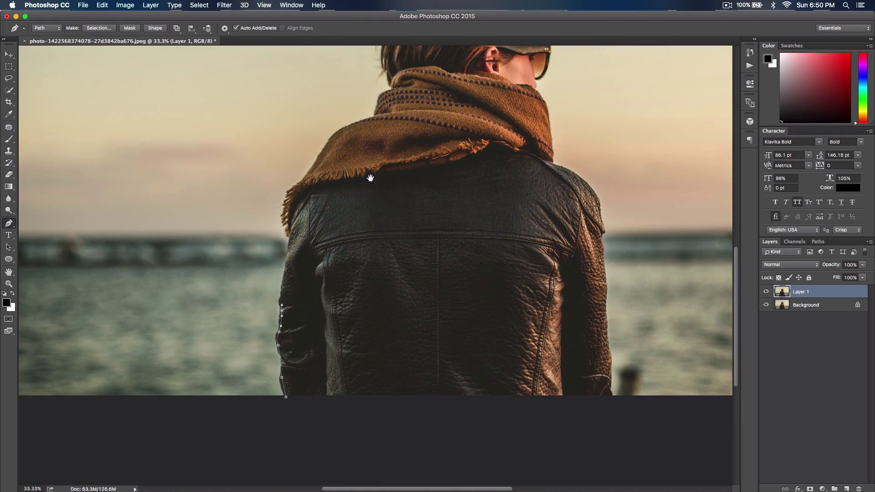
Step: Continue the path up the left sleeve to the scarf and around the whole figure, closing it along the photo's bottom edge
{"action": "key", "text": "super+equal"}
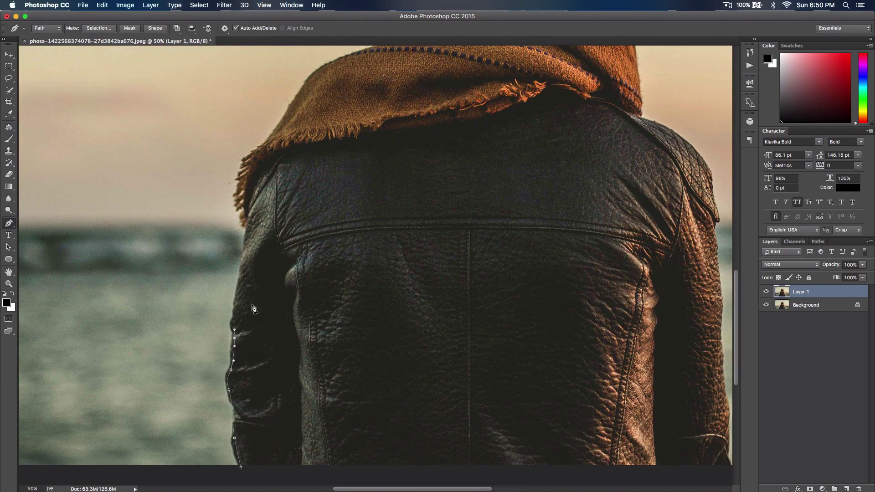
{"action": "left_click_drag", "start_coordinate": [233, 316], "coordinate": [233, 311]}
{"action": "left_click", "coordinate": [236, 292]}
{"action": "left_click", "coordinate": [240, 266]}
{"action": "left_click", "coordinate": [245, 246]}
{"action": "left_click", "coordinate": [247, 228]}
{"action": "scroll", "coordinate": [244, 195], "scroll_direction": "right", "scroll_amount": 8}
{"action": "scroll", "coordinate": [170, 152], "scroll_direction": "down", "scroll_amount": 2}
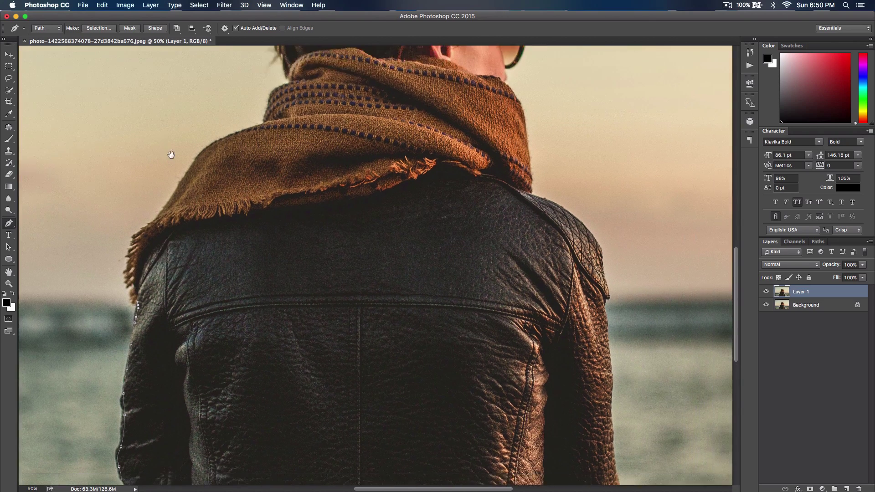
{"action": "left_click_drag", "start_coordinate": [151, 86], "coordinate": [292, 118]}
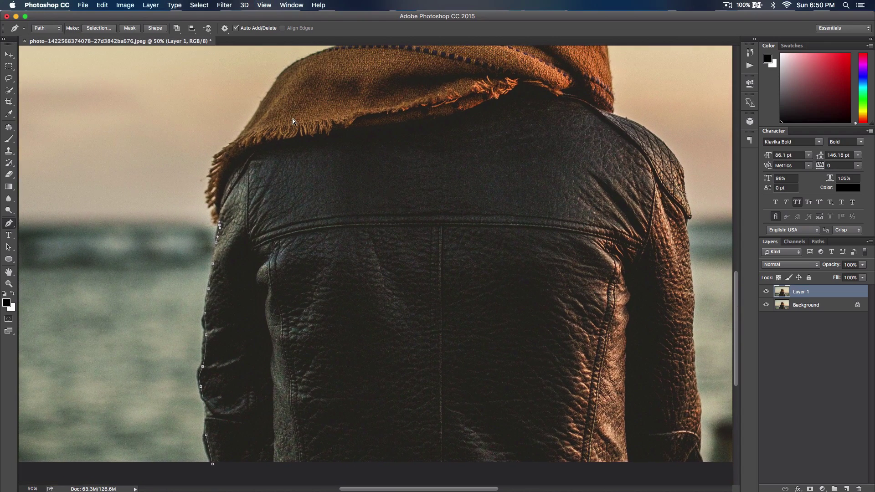
{"action": "key", "text": "super+minus"}
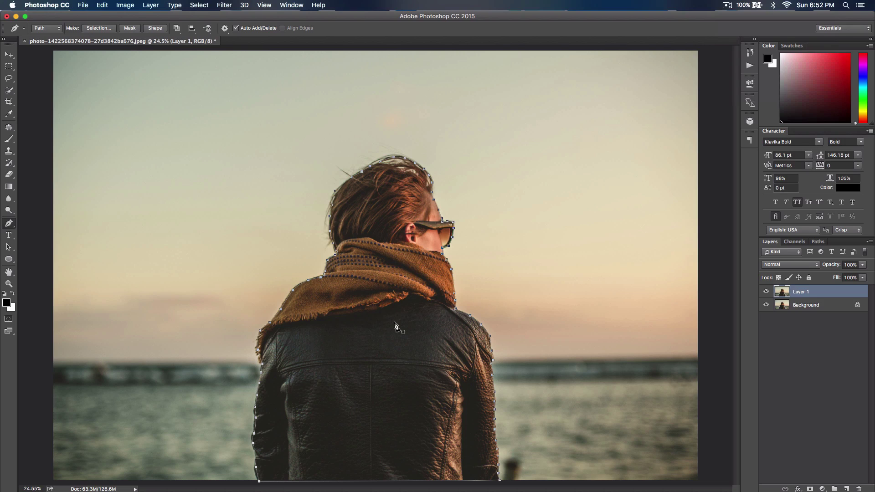
Step: Convert the closed path into a new anti-aliased selection with a feather radius of 0.5 pixels
{"action": "right_click", "coordinate": [388, 215]}
{"action": "left_click", "coordinate": [412, 256]}
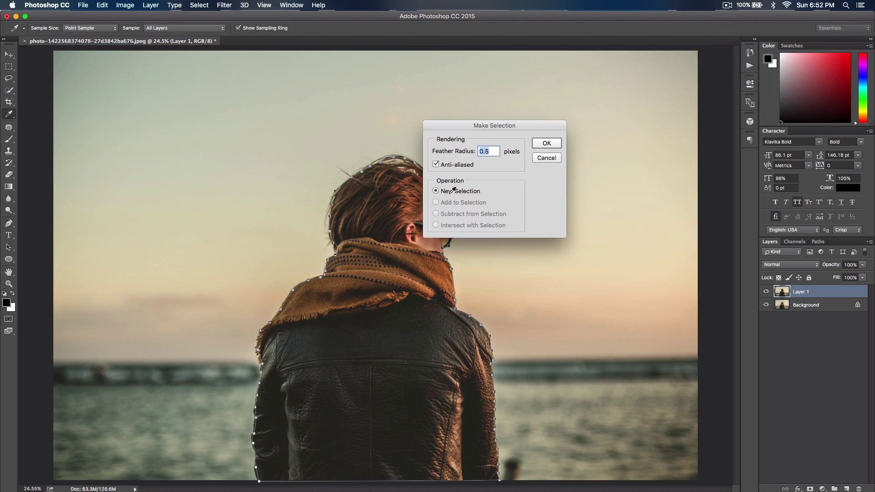
{"action": "left_click_drag", "start_coordinate": [460, 126], "coordinate": [516, 106]}
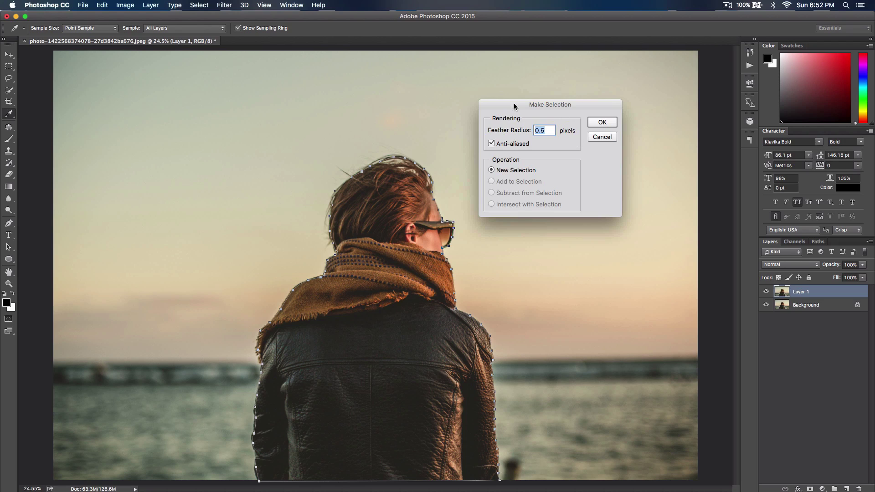
{"action": "left_click_drag", "start_coordinate": [514, 106], "coordinate": [523, 97]}
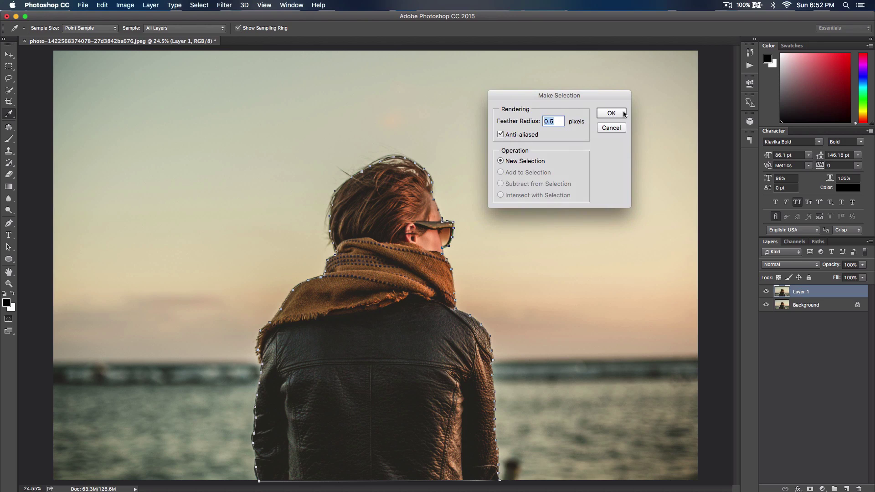
{"action": "left_click", "coordinate": [606, 115]}
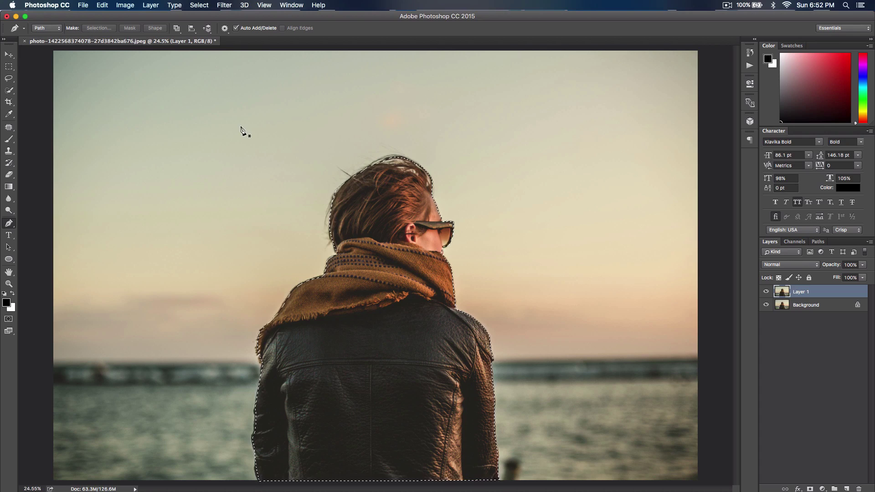
Step: Open Refine Edge for the selection and brush over the hair edges at the back and crown of the head
{"action": "left_click", "coordinate": [8, 90]}
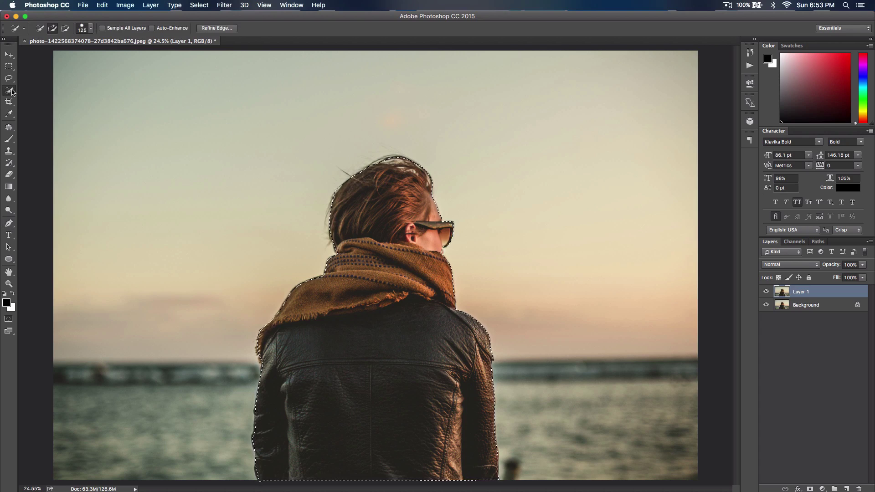
{"action": "right_click", "coordinate": [12, 92]}
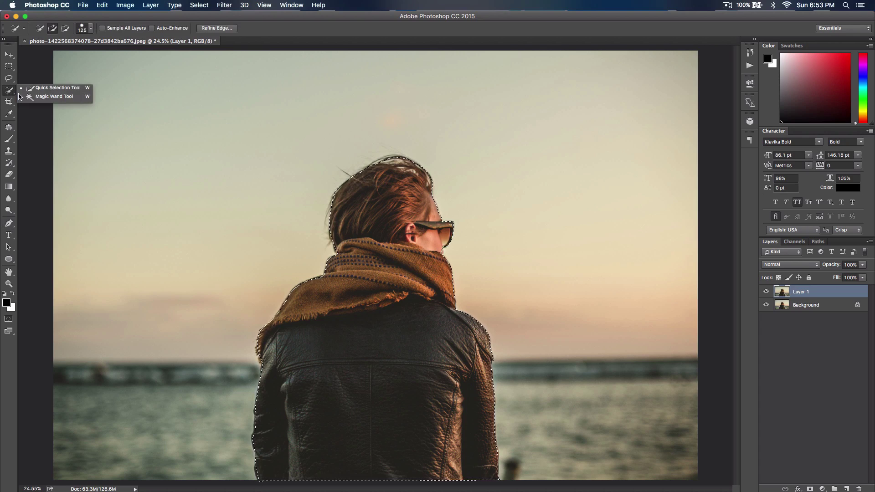
{"action": "left_click", "coordinate": [42, 89]}
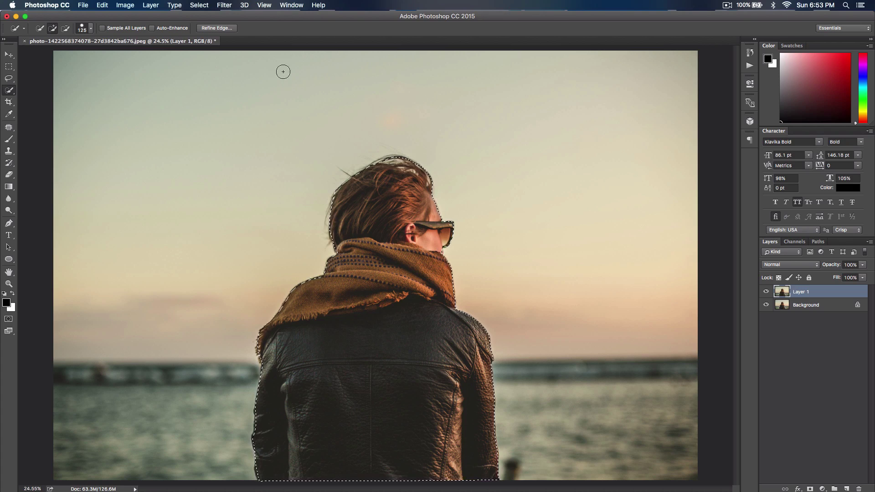
{"action": "left_click", "coordinate": [217, 28]}
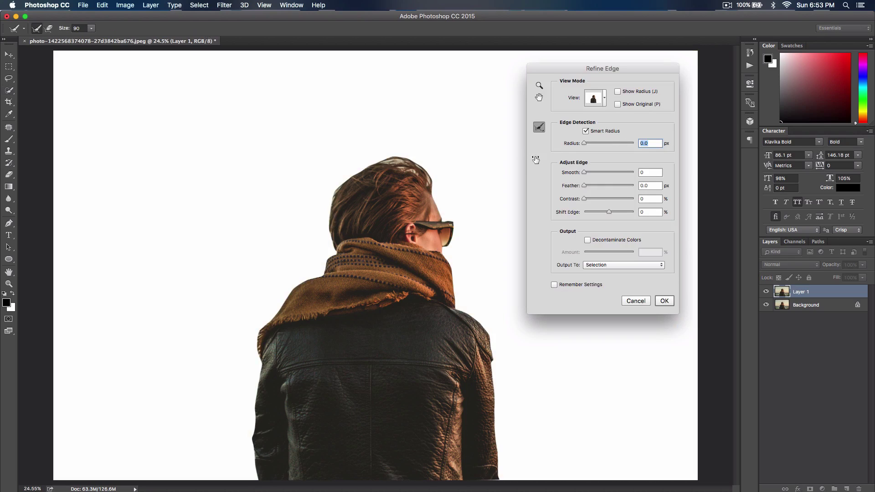
{"action": "left_click_drag", "start_coordinate": [332, 246], "coordinate": [329, 196]}
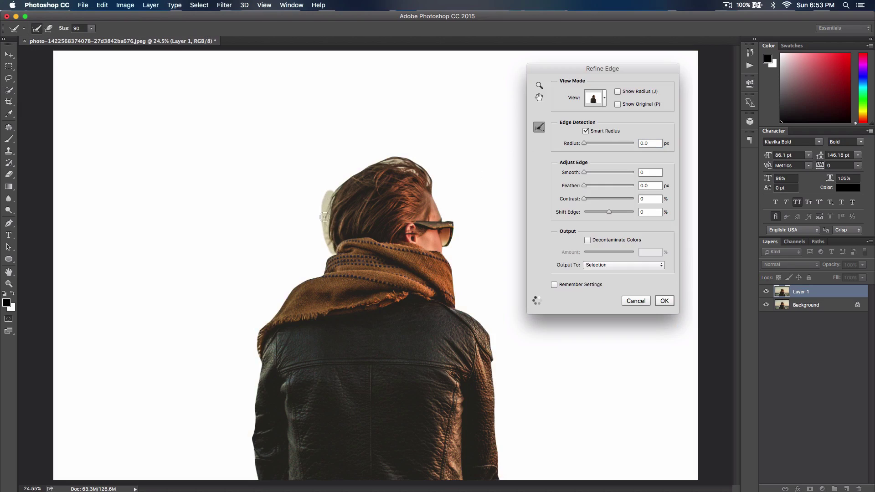
{"action": "mouse_move", "coordinate": [328, 244]}
{"action": "left_mouse_down"}
{"action": "mouse_move", "coordinate": [332, 190]}
{"action": "mouse_move", "coordinate": [350, 173]}
{"action": "mouse_move", "coordinate": [333, 162]}
{"action": "mouse_move", "coordinate": [350, 178]}
{"action": "mouse_move", "coordinate": [345, 170]}
{"action": "mouse_move", "coordinate": [371, 159]}
{"action": "left_mouse_up"}
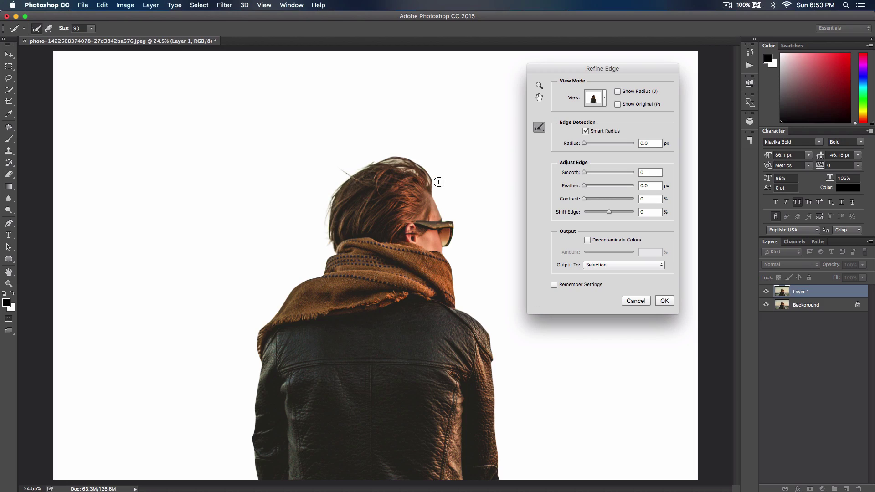
{"action": "mouse_move", "coordinate": [361, 162]}
{"action": "left_mouse_down"}
{"action": "mouse_move", "coordinate": [398, 158]}
{"action": "mouse_move", "coordinate": [418, 166]}
{"action": "mouse_move", "coordinate": [434, 190]}
{"action": "mouse_move", "coordinate": [447, 247]}
{"action": "mouse_move", "coordinate": [424, 169]}
{"action": "mouse_move", "coordinate": [397, 156]}
{"action": "mouse_move", "coordinate": [353, 176]}
{"action": "left_mouse_up"}
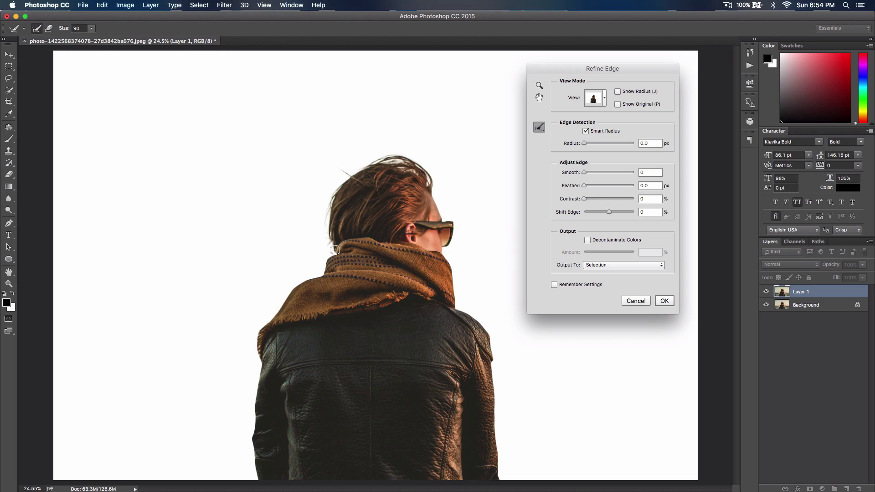
Step: Refine the edges at the nape, the face, both sides of the scarf and the bottom of the right sleeve
{"action": "left_click_drag", "start_coordinate": [333, 250], "coordinate": [329, 239]}
{"action": "left_click_drag", "start_coordinate": [328, 234], "coordinate": [329, 212]}
{"action": "mouse_move", "coordinate": [442, 231]}
{"action": "left_mouse_down"}
{"action": "mouse_move", "coordinate": [453, 237]}
{"action": "mouse_move", "coordinate": [447, 262]}
{"action": "mouse_move", "coordinate": [455, 312]}
{"action": "left_mouse_up"}
{"action": "mouse_move", "coordinate": [265, 346]}
{"action": "left_mouse_down"}
{"action": "mouse_move", "coordinate": [284, 320]}
{"action": "mouse_move", "coordinate": [258, 359]}
{"action": "mouse_move", "coordinate": [260, 327]}
{"action": "mouse_move", "coordinate": [254, 361]}
{"action": "mouse_move", "coordinate": [283, 306]}
{"action": "left_mouse_up"}
{"action": "left_click_drag", "start_coordinate": [481, 484], "coordinate": [495, 483]}
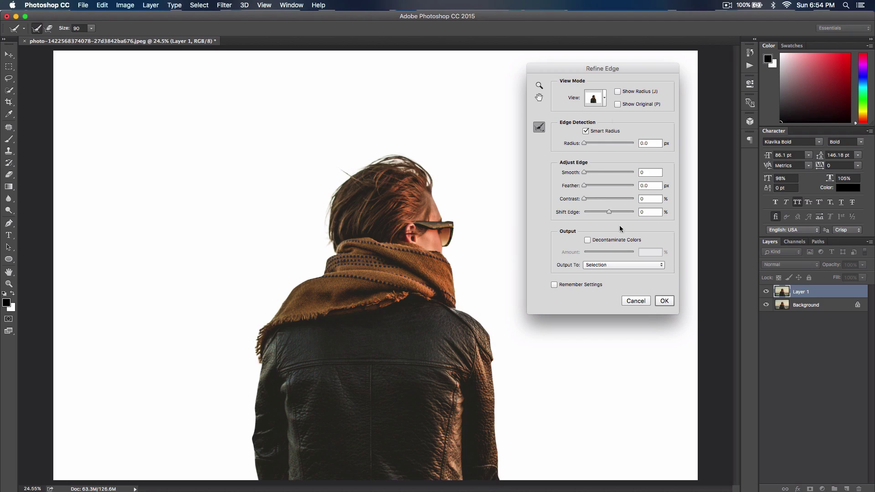
Step: Output the refined selection to a new layer
{"action": "left_click", "coordinate": [598, 267]}
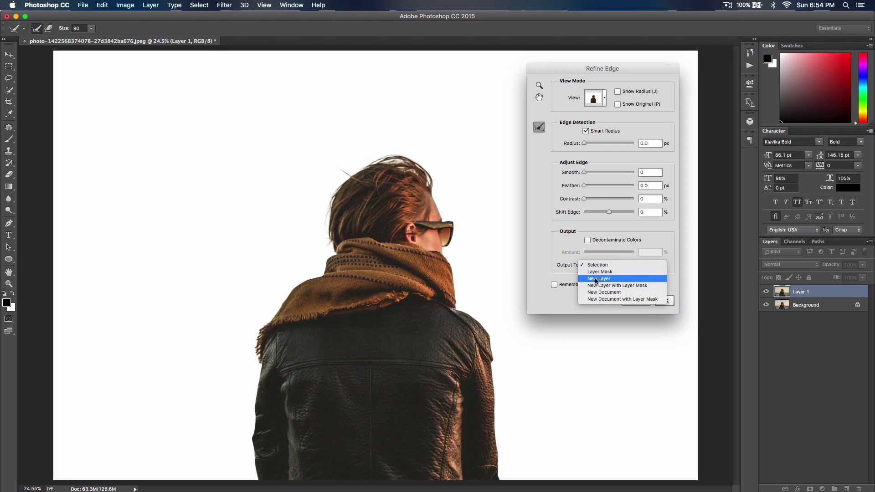
{"action": "left_click", "coordinate": [594, 279]}
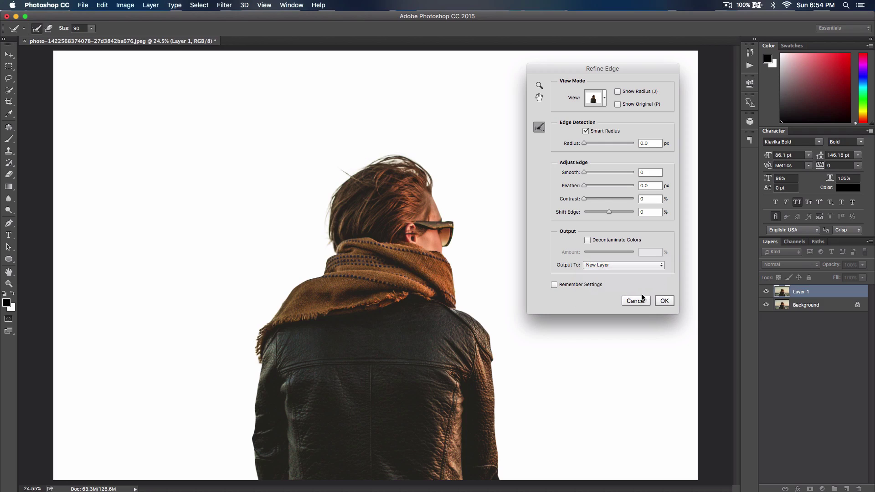
{"action": "left_click", "coordinate": [664, 302]}
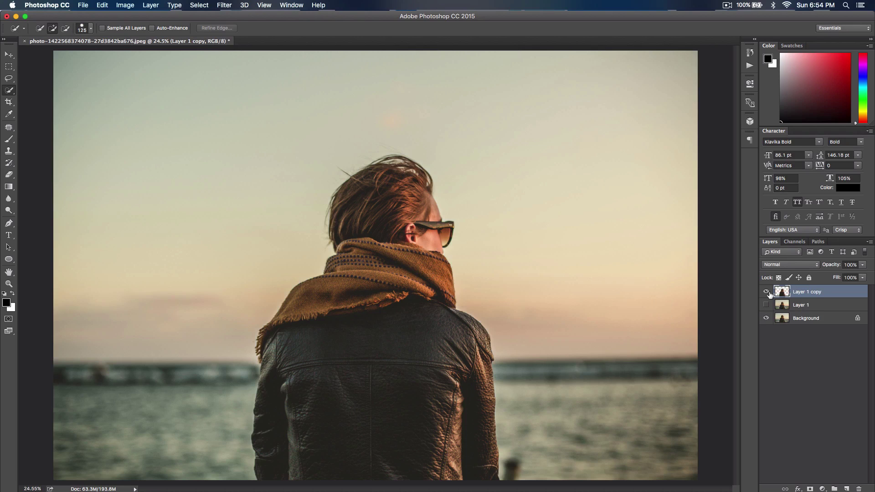
Step: Hide the Background layer to check the cut-out figure, and show it again
{"action": "left_click", "coordinate": [765, 318]}
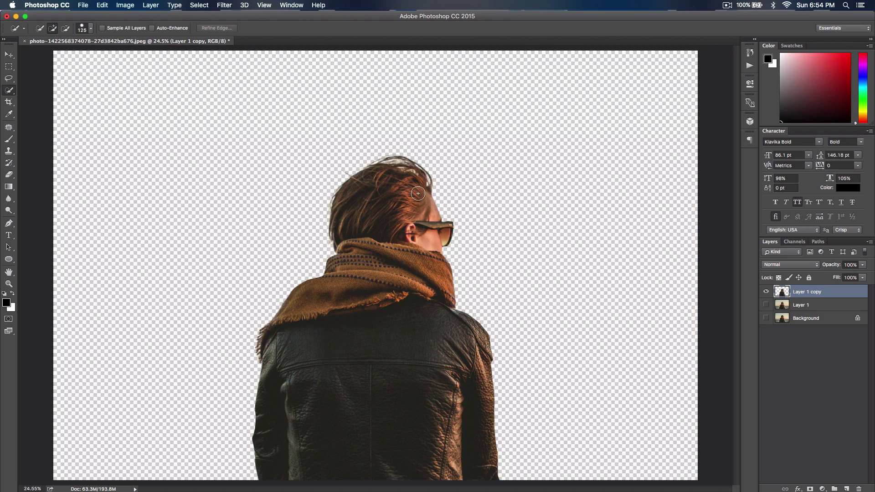
{"action": "key", "text": "v"}
{"action": "key", "text": "super+minus"}
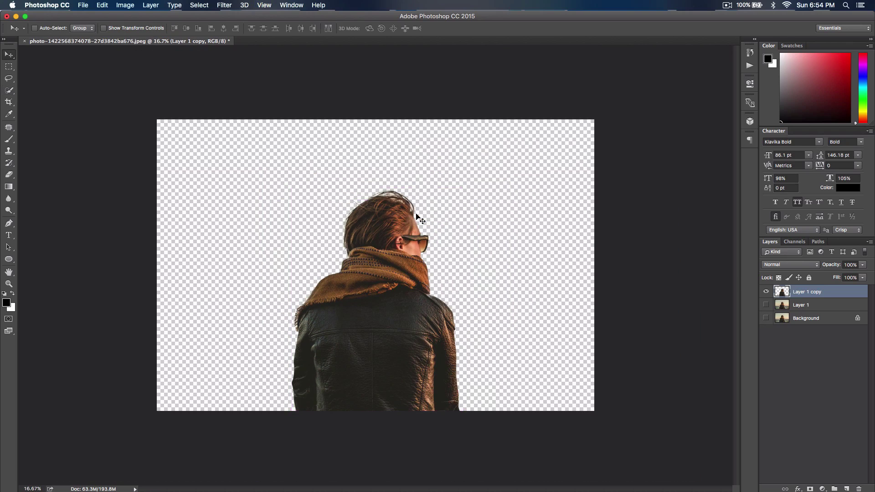
{"action": "left_click", "coordinate": [766, 318]}
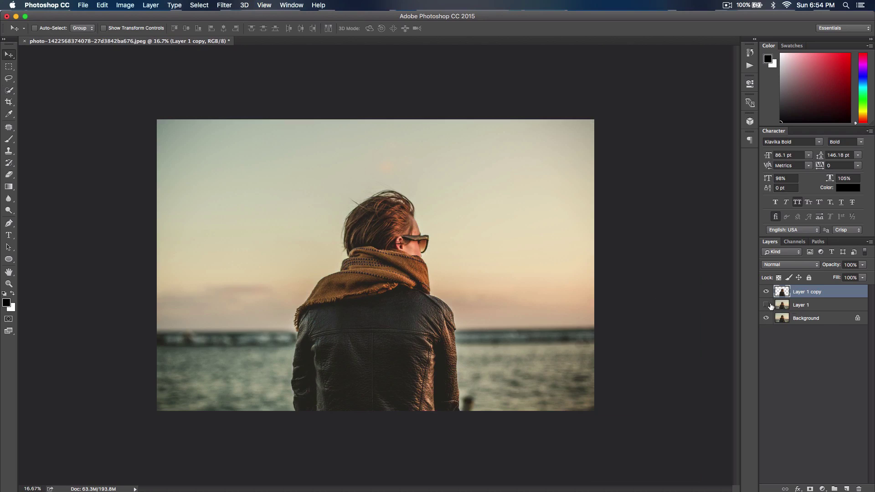
Step: Delete the hidden full-photo duplicate, Layer 1
{"action": "left_click", "coordinate": [803, 307]}
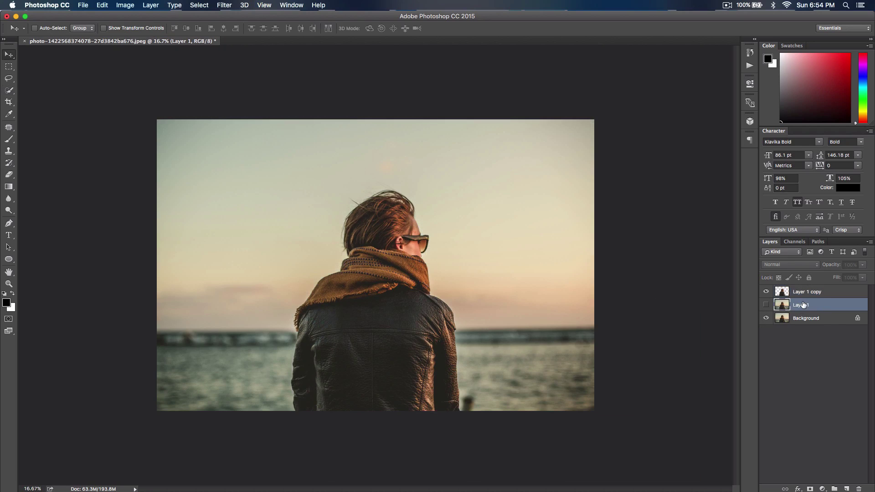
{"action": "key", "text": "super+equal"}
{"action": "key", "text": "BackSpace"}
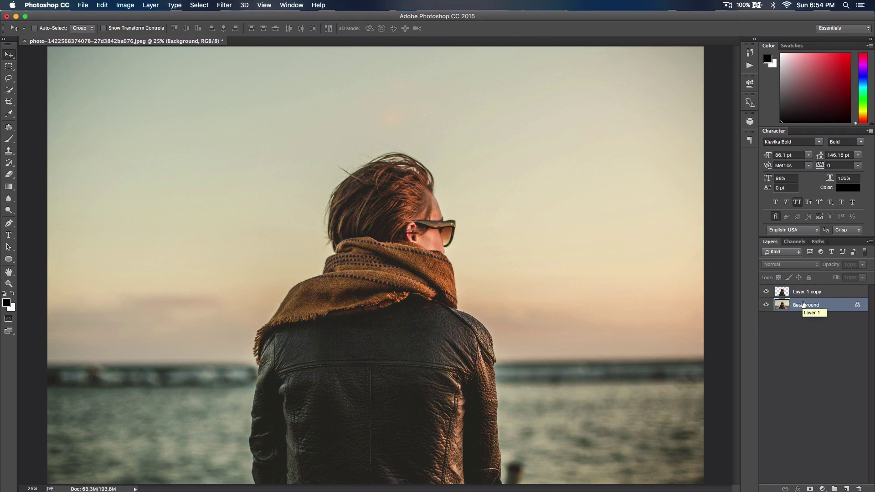
Step: Convert the locked Background into a regular layer and rename it BG
{"action": "key", "text": "super+minus"}
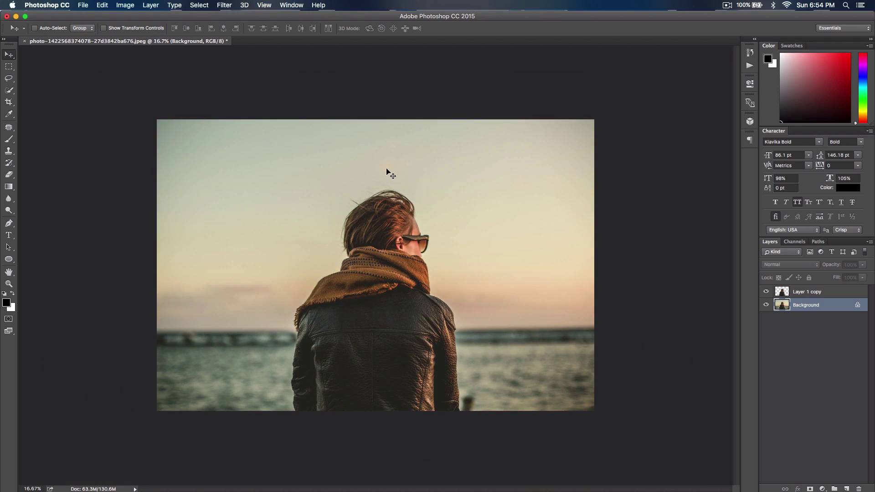
{"action": "double_click", "coordinate": [829, 306]}
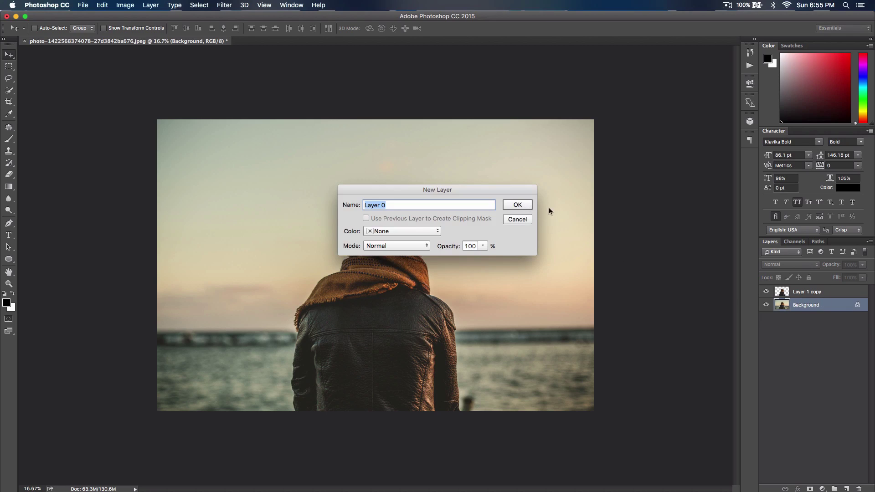
{"action": "left_click", "coordinate": [508, 206]}
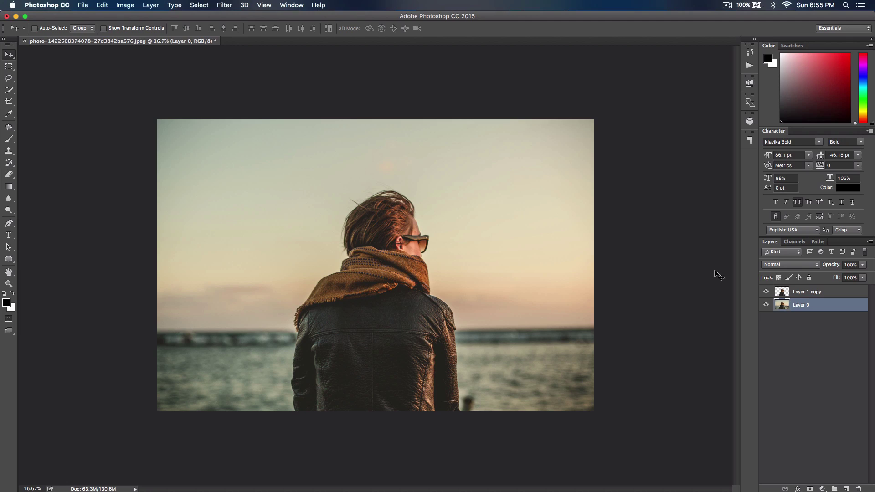
{"action": "double_click", "coordinate": [804, 306]}
{"action": "type", "text": "BG"}
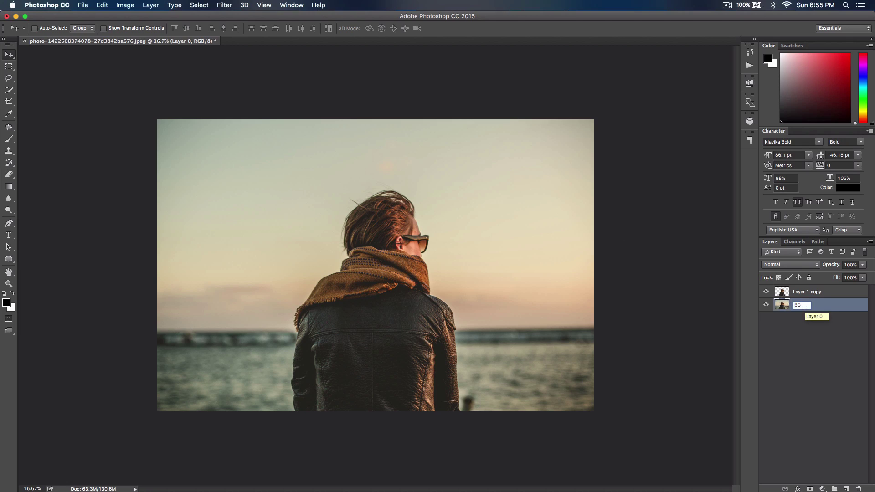
{"action": "key", "text": "Return"}
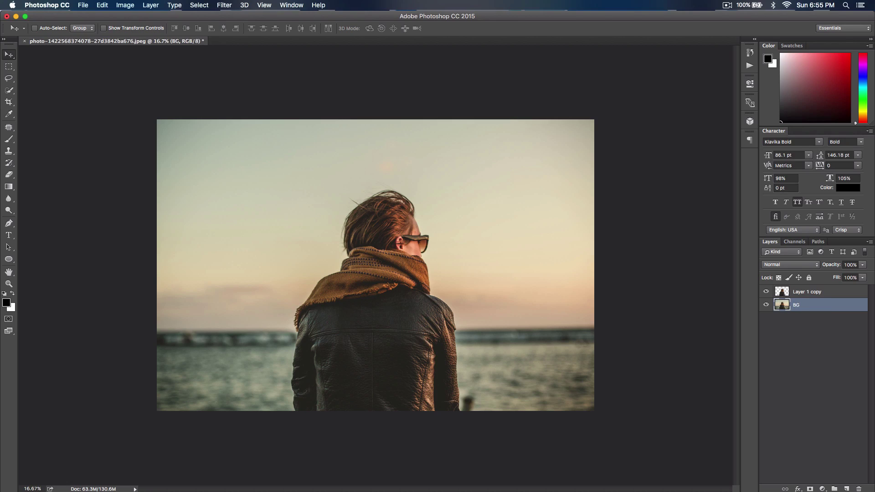
Step: Rename the cut-out figure's layer Girl and the full-photo layer beneath it Beach
{"action": "double_click", "coordinate": [806, 292]}
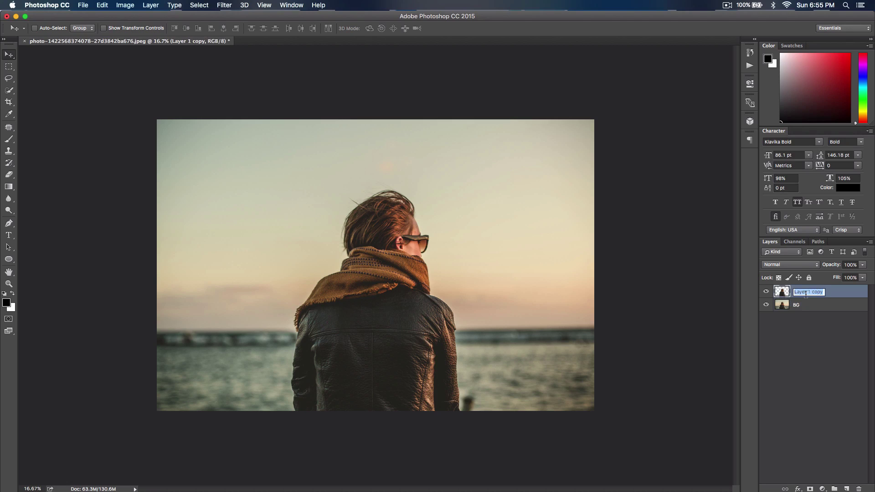
{"action": "type", "text": "Girl"}
{"action": "key", "text": "Return"}
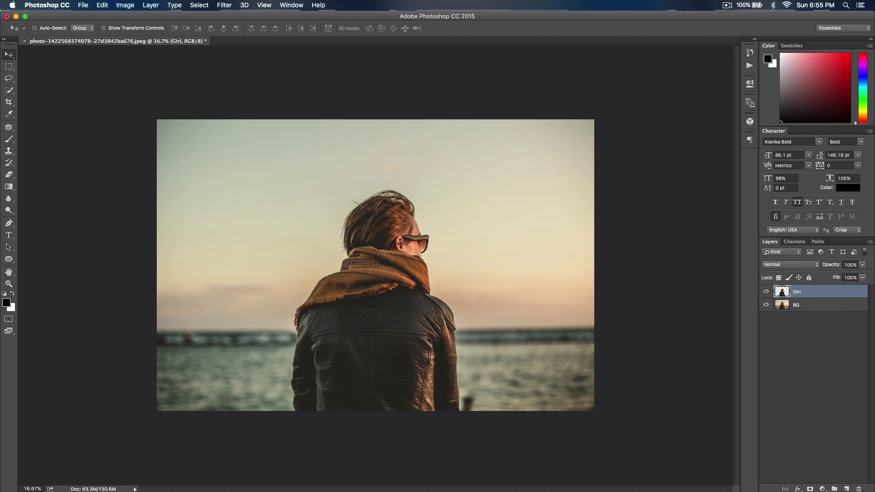
{"action": "double_click", "coordinate": [798, 305]}
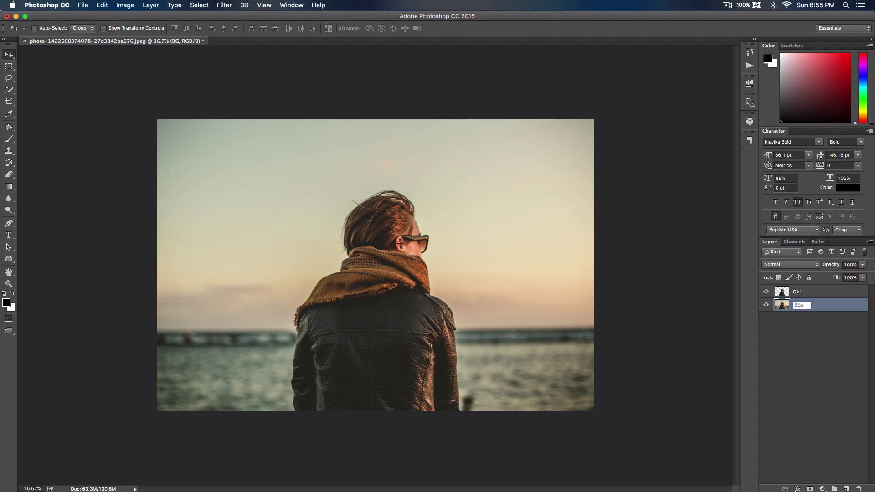
{"action": "type", "text": "Beach"}
{"action": "key", "text": "Return"}
Step: Load the Girl layer's outline as a selection with the Beach layer active and expand it by 10 pixels
{"action": "key", "text": "super"}
{"action": "left_click", "coordinate": [782, 293], "text": "super"}
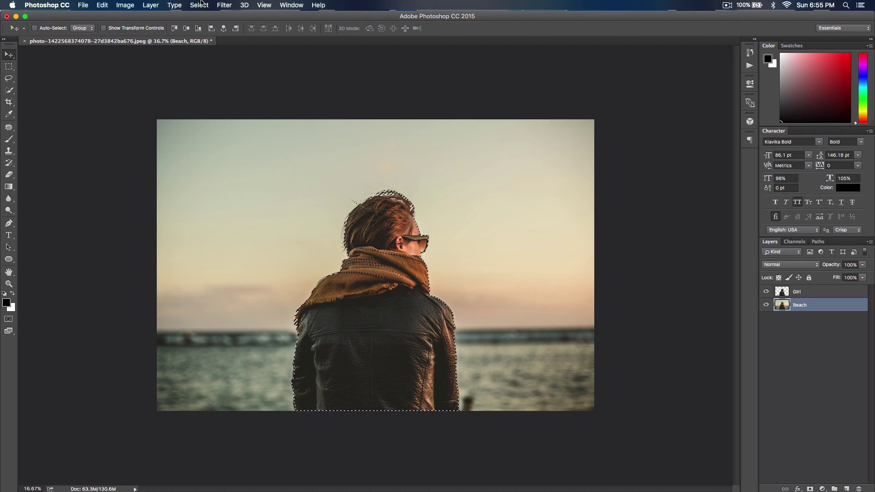
{"action": "left_click", "coordinate": [202, 5]}
{"action": "mouse_move", "coordinate": [227, 128]}
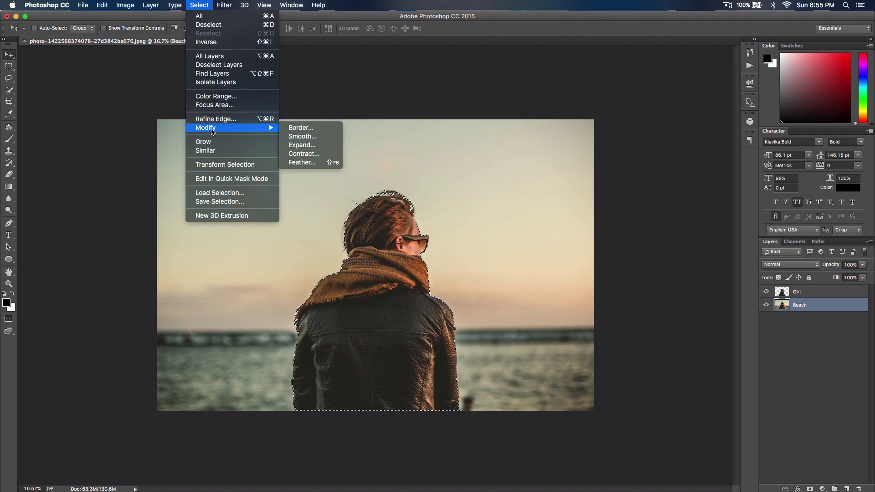
{"action": "left_click", "coordinate": [296, 144]}
{"action": "mouse_move", "coordinate": [495, 149]}
{"action": "left_mouse_down"}
{"action": "mouse_move", "coordinate": [508, 139]}
{"action": "mouse_move", "coordinate": [525, 153]}
{"action": "mouse_move", "coordinate": [505, 155]}
{"action": "left_mouse_up"}
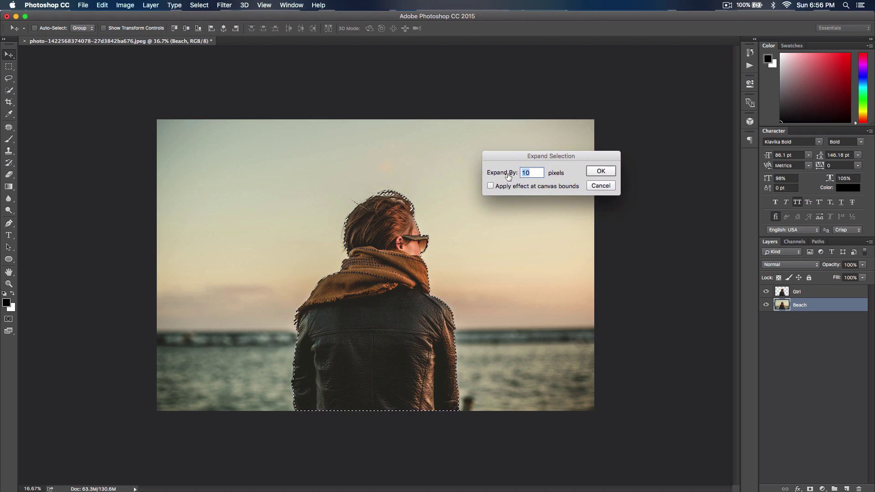
{"action": "left_click", "coordinate": [601, 172]}
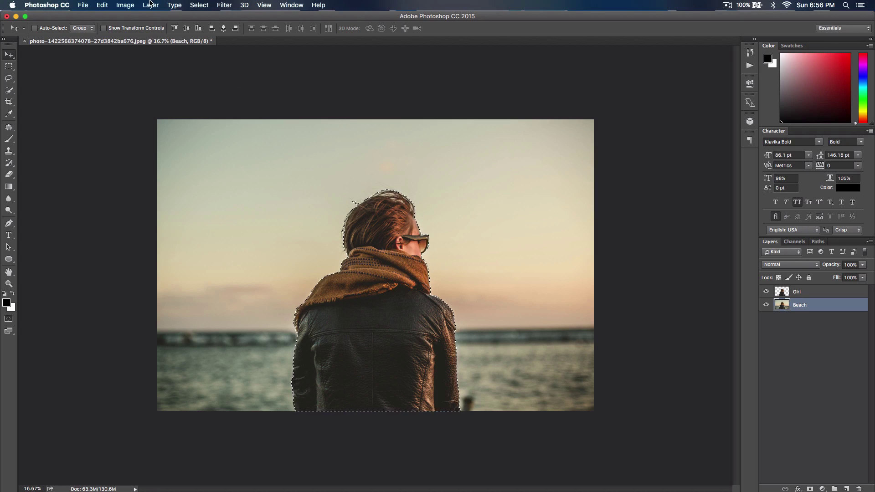
Step: Fill the selected figure area on the Beach layer with Content-Aware contents in Normal mode at 100% opacity
{"action": "left_click", "coordinate": [109, 7]}
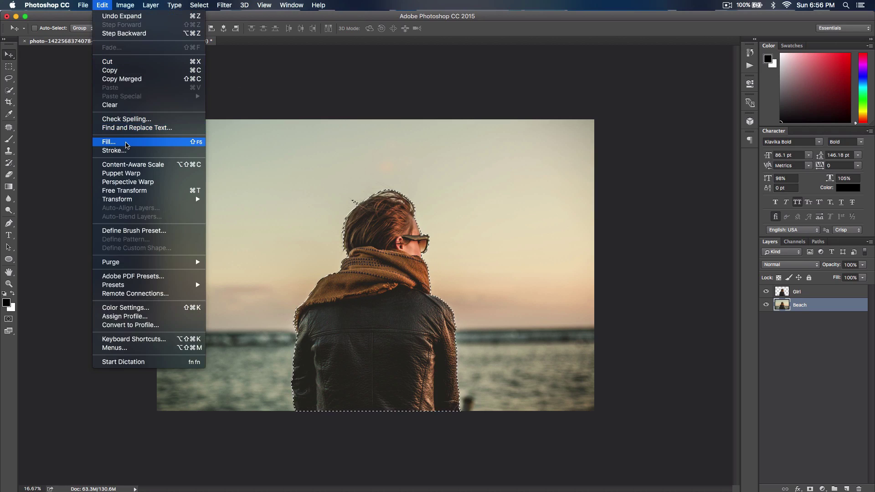
{"action": "left_click", "coordinate": [164, 143]}
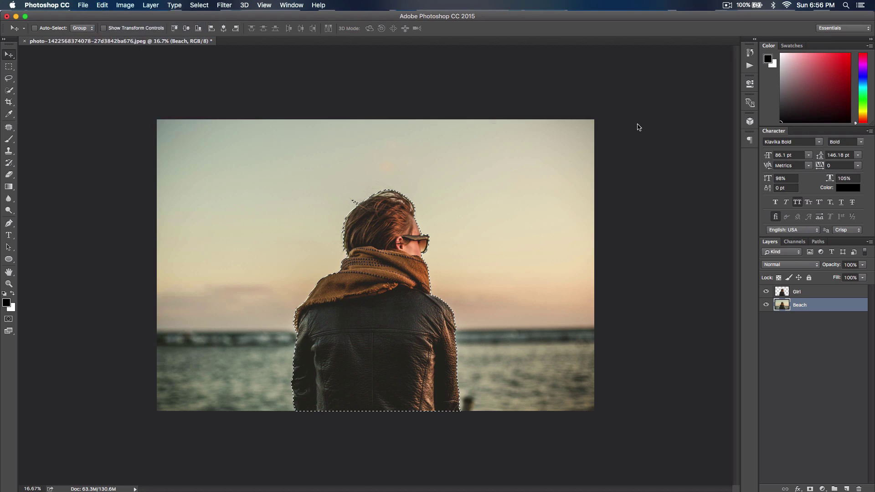
{"action": "left_click", "coordinate": [578, 127]}
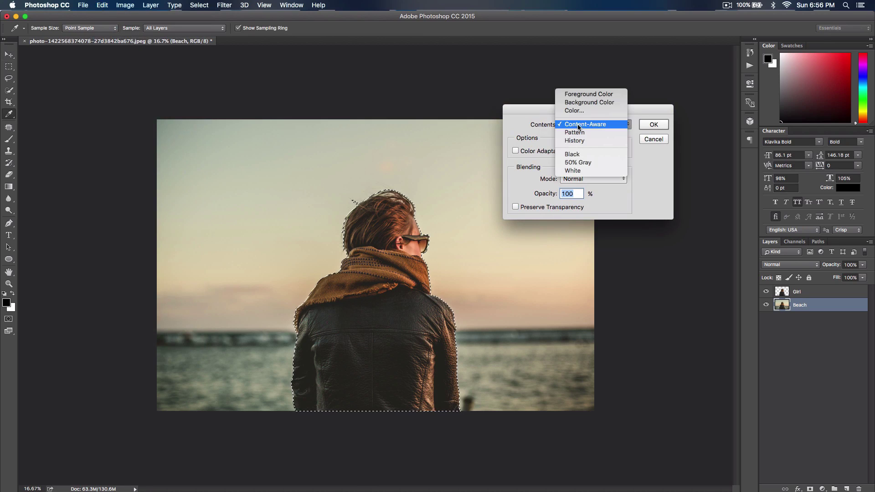
{"action": "left_click", "coordinate": [592, 125]}
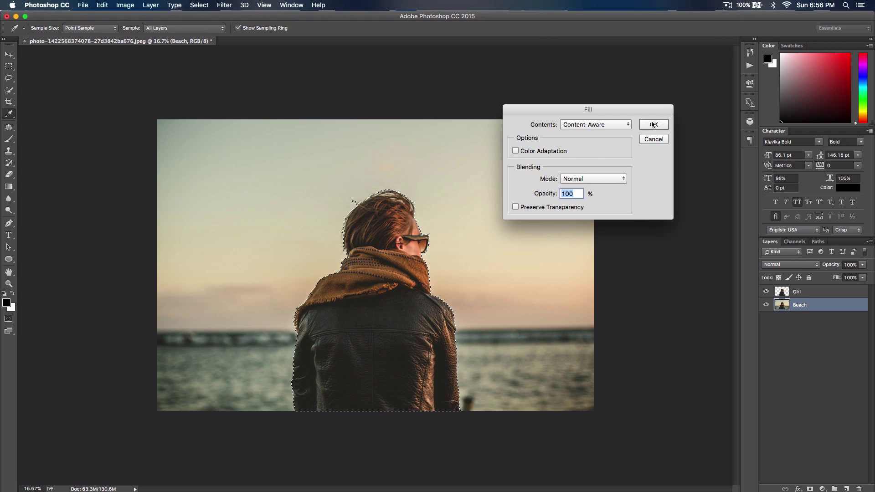
{"action": "key", "text": "Return"}
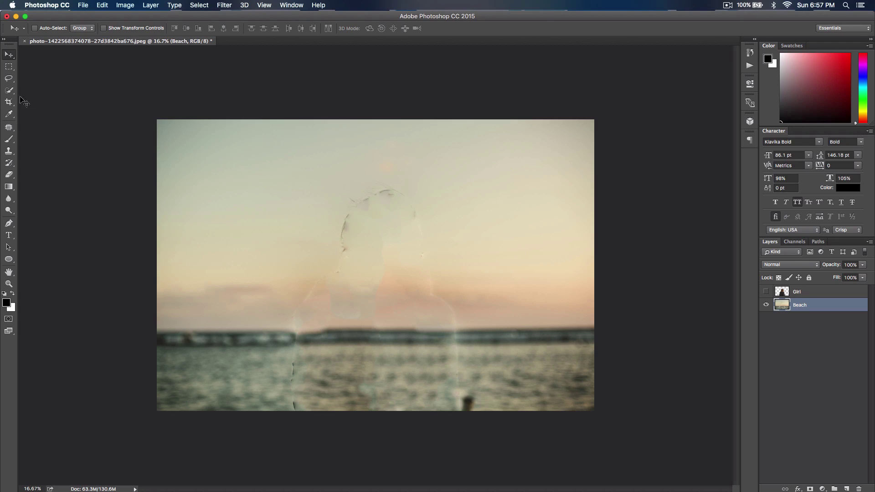
Step: Lasso the leftover hair traces around the former head area, fill them with Content-Aware and deselect
{"action": "left_click", "coordinate": [14, 80]}
{"action": "left_click_drag", "start_coordinate": [8, 80], "coordinate": [31, 81]}
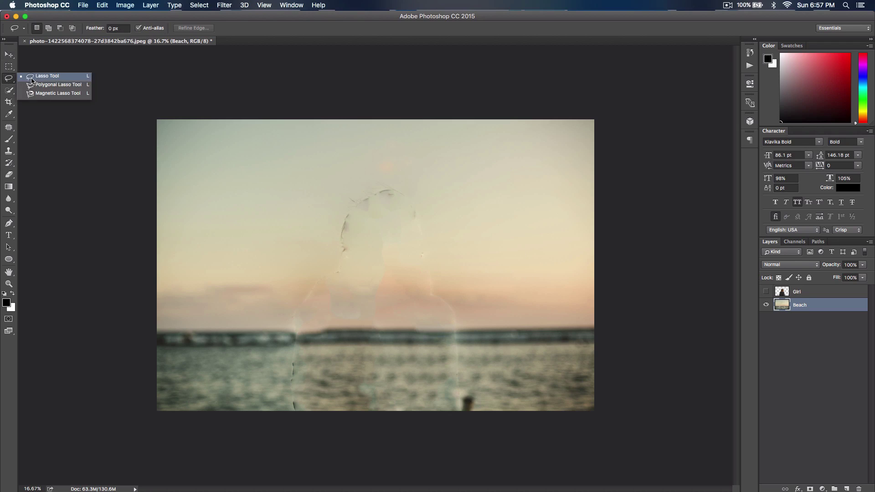
{"action": "left_click", "coordinate": [43, 80]}
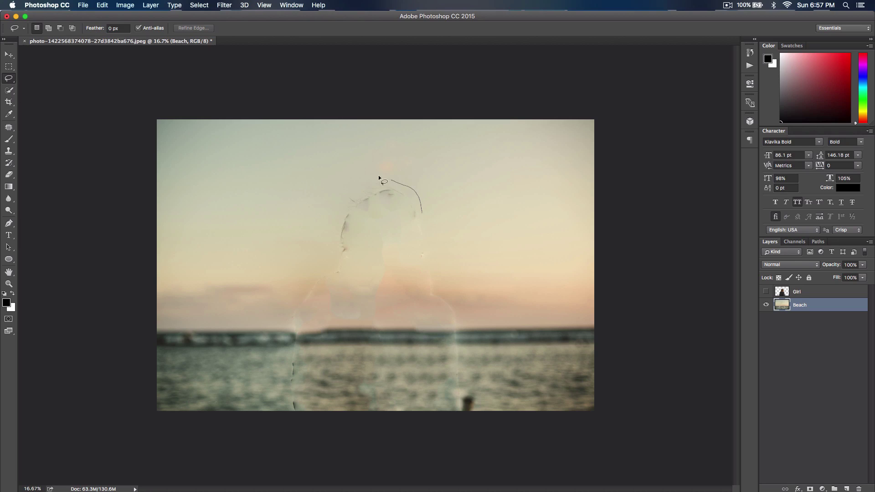
{"action": "mouse_move", "coordinate": [378, 177]}
{"action": "left_mouse_down"}
{"action": "mouse_move", "coordinate": [342, 189]}
{"action": "mouse_move", "coordinate": [335, 246]}
{"action": "mouse_move", "coordinate": [344, 260]}
{"action": "mouse_move", "coordinate": [358, 254]}
{"action": "mouse_move", "coordinate": [365, 227]}
{"action": "mouse_move", "coordinate": [389, 215]}
{"action": "mouse_move", "coordinate": [421, 222]}
{"action": "left_mouse_up"}
{"action": "key", "text": "shift+BackSpace"}
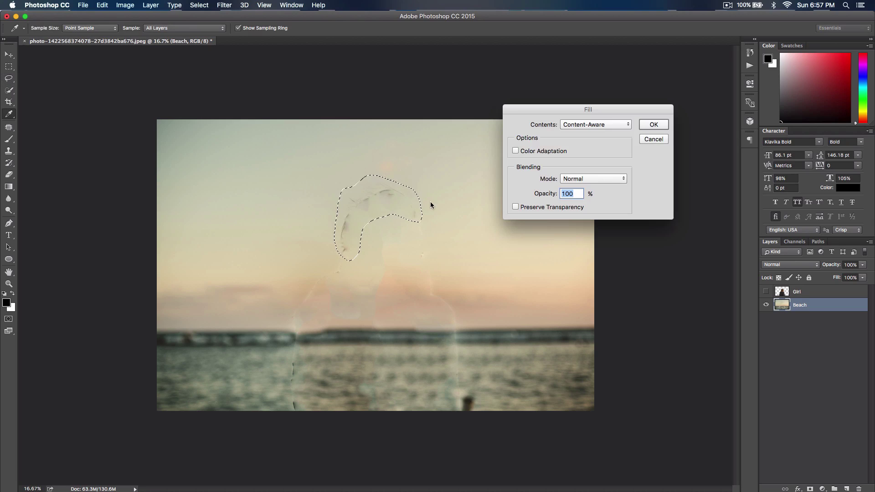
{"action": "key", "text": "Return"}
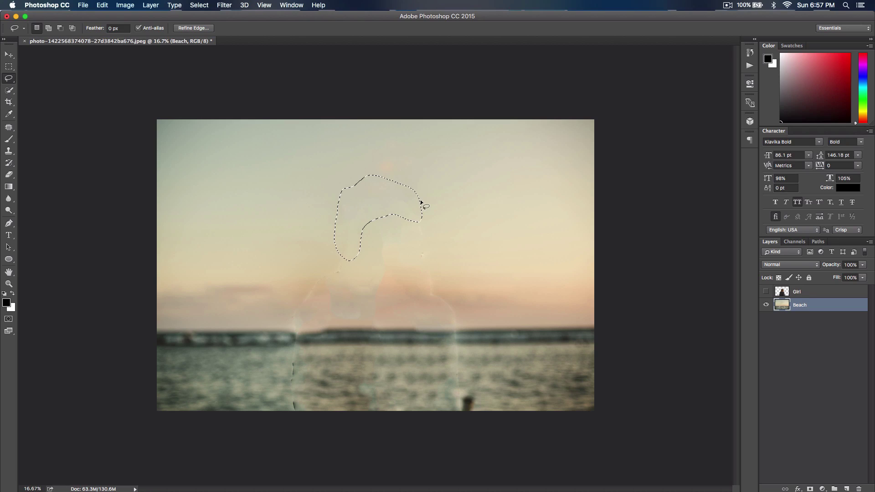
{"action": "key", "text": "super+d"}
Step: Lasso the residue along the figure's former left edge down to the water, fill it with Content-Aware and deselect
{"action": "mouse_move", "coordinate": [286, 320]}
{"action": "left_mouse_down"}
{"action": "mouse_move", "coordinate": [284, 422]}
{"action": "mouse_move", "coordinate": [302, 419]}
{"action": "mouse_move", "coordinate": [309, 370]}
{"action": "left_mouse_up"}
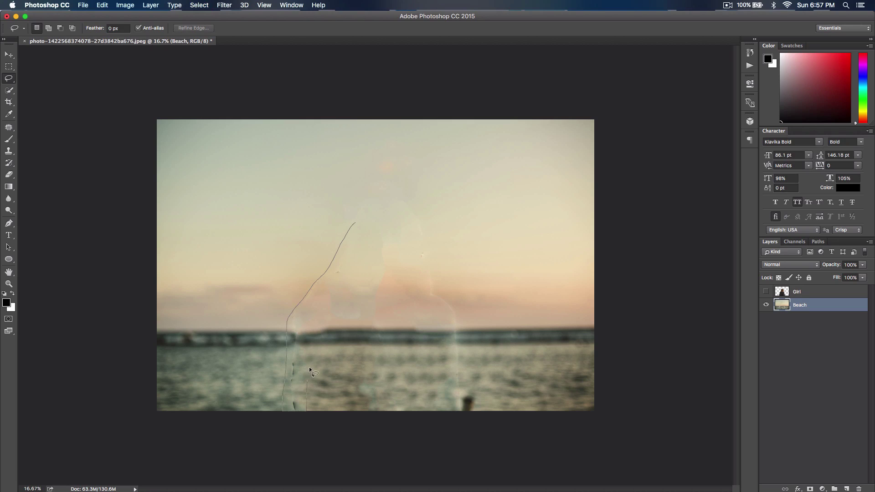
{"action": "left_click_drag", "start_coordinate": [355, 239], "coordinate": [355, 239]}
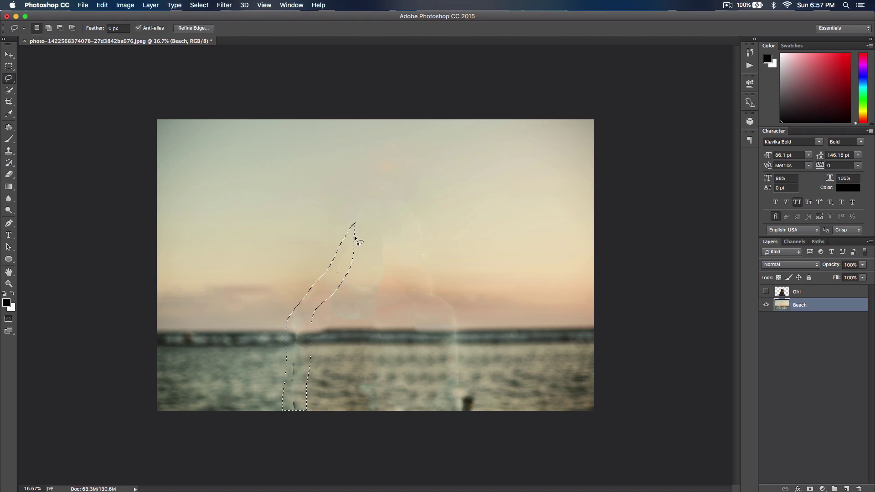
{"action": "key", "text": "shift+BackSpace"}
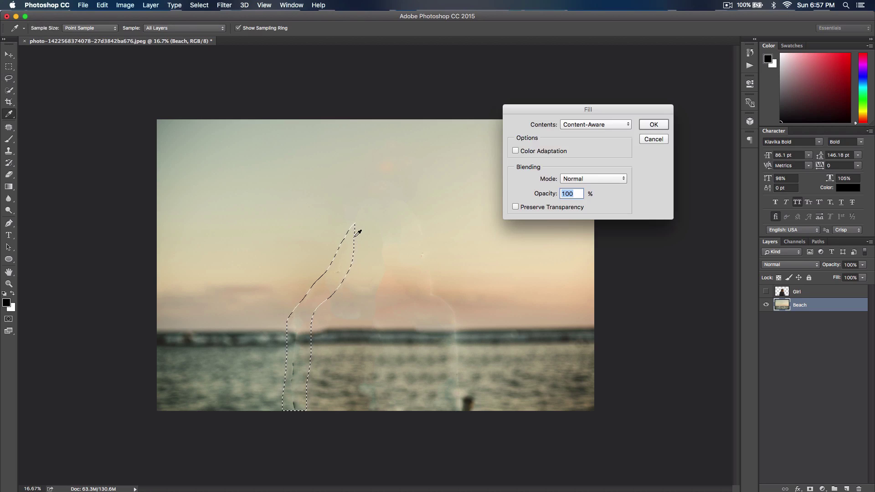
{"action": "key", "text": "Return"}
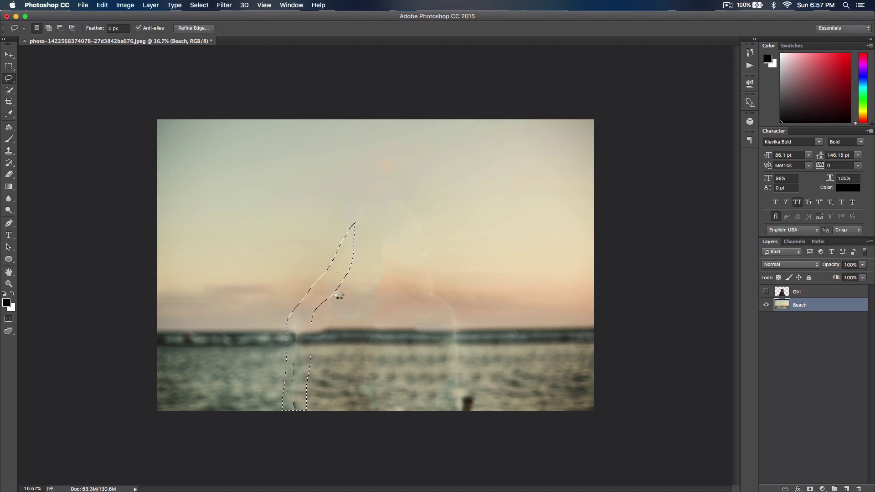
{"action": "key", "text": "super+d"}
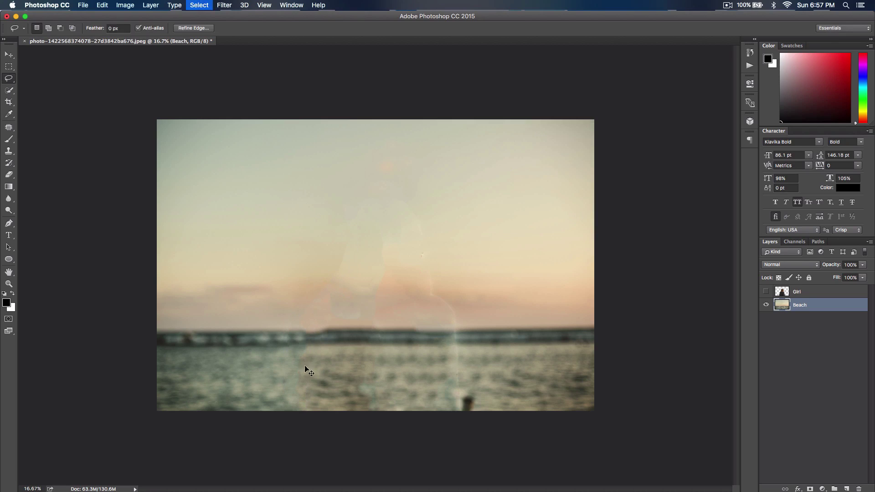
Step: Lasso the residue along the figure's former right edge, including the post in the water, fill it with Content-Aware and deselect
{"action": "mouse_move", "coordinate": [431, 247]}
{"action": "left_mouse_down"}
{"action": "mouse_move", "coordinate": [423, 245]}
{"action": "mouse_move", "coordinate": [417, 287]}
{"action": "mouse_move", "coordinate": [449, 340]}
{"action": "mouse_move", "coordinate": [447, 394]}
{"action": "left_mouse_up"}
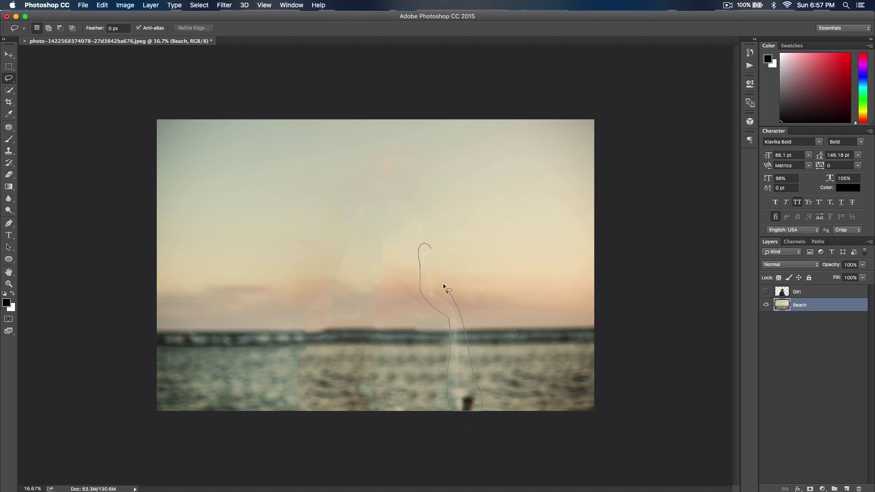
{"action": "left_click_drag", "start_coordinate": [433, 252], "coordinate": [434, 250]}
{"action": "key", "text": "shift+BackSpace"}
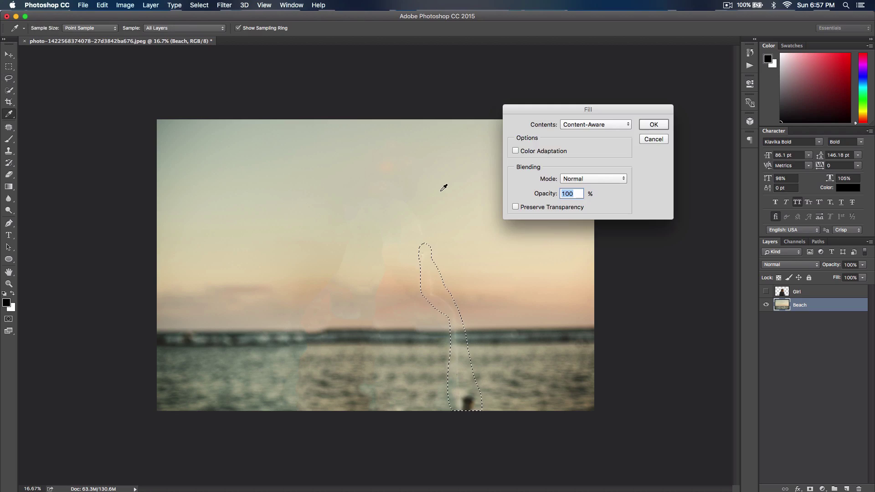
{"action": "key", "text": "Return"}
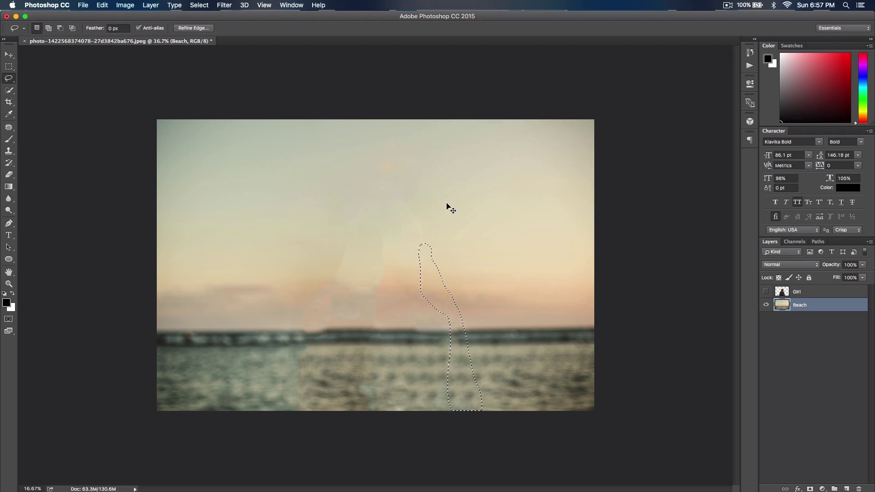
{"action": "key", "text": "super+d"}
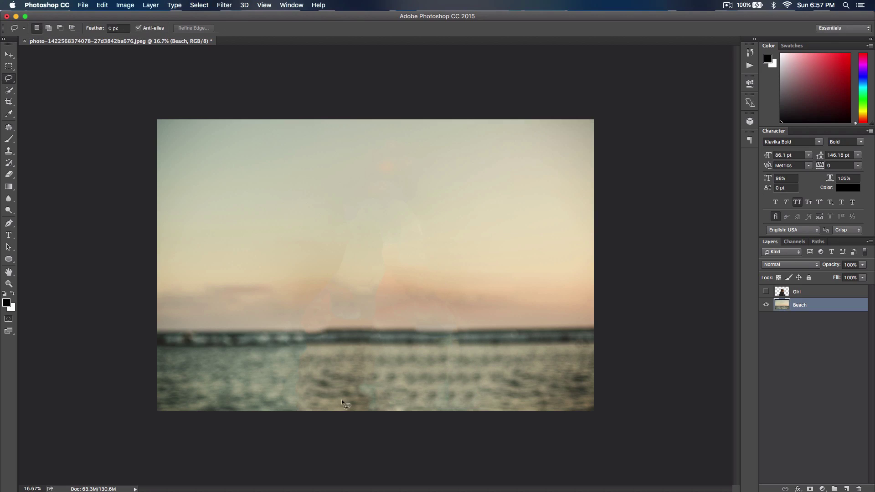
Step: Switch to the Move tool and show the Girl layer over the repaired beach
{"action": "key", "text": "v"}
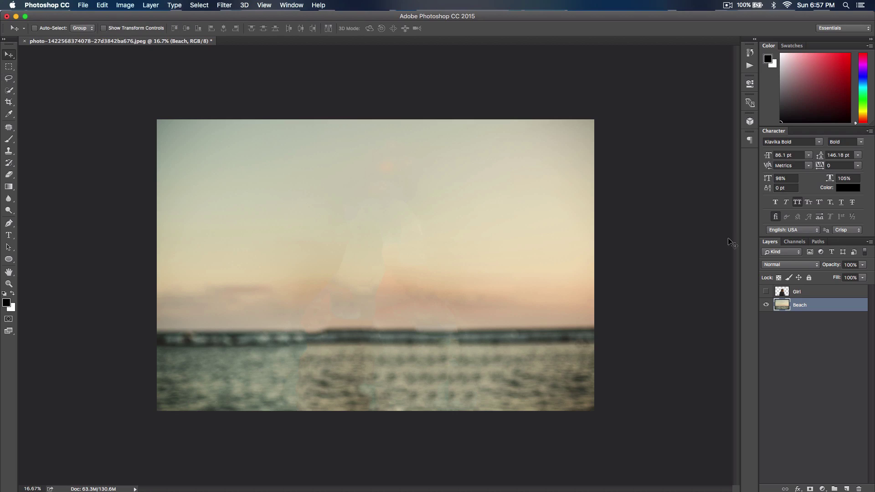
{"action": "left_click", "coordinate": [766, 292]}
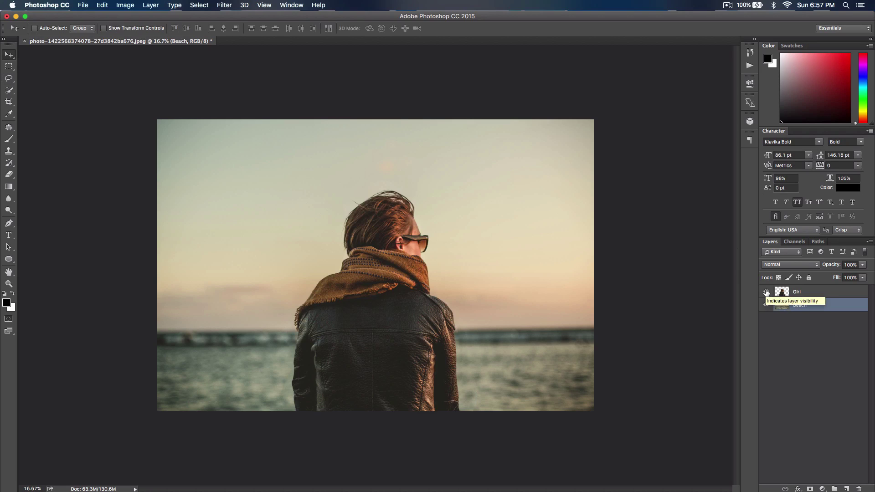
Step: Try enlarging the Beach layer with Free Transform, undo the change and have the Girl layer shown again
{"action": "key", "text": "super+t"}
{"action": "left_click_drag", "start_coordinate": [594, 120], "coordinate": [680, 50]}
{"action": "key", "text": "super+z"}
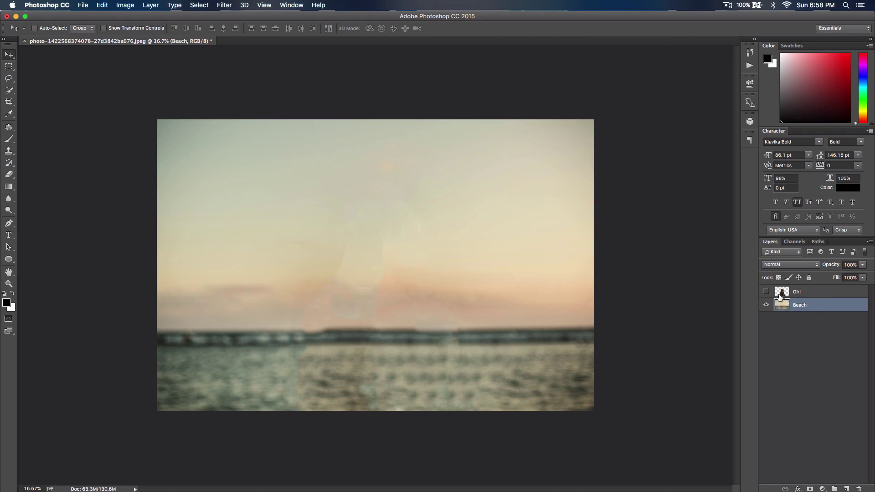
{"action": "left_click", "coordinate": [766, 292]}
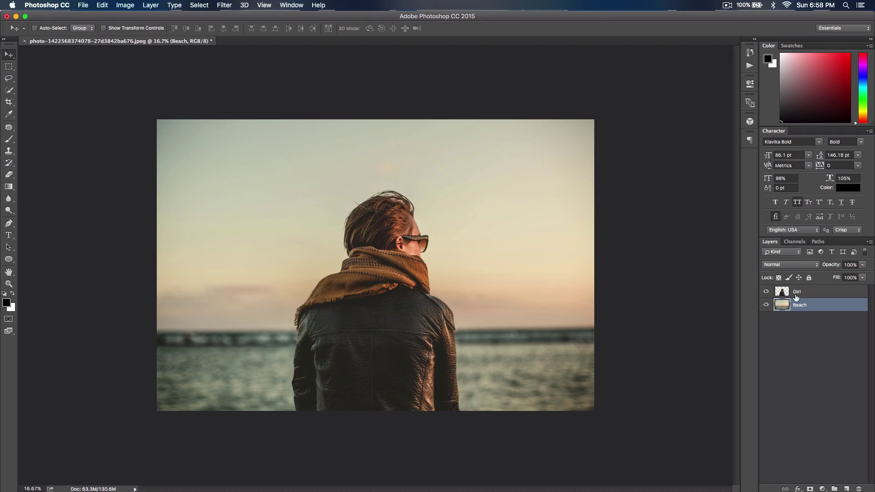
Step: Create a new 1920 × 1080 pixel document named Girl at 72 pixels/inch with a white background
{"action": "left_click", "coordinate": [84, 5]}
{"action": "left_click", "coordinate": [223, 69]}
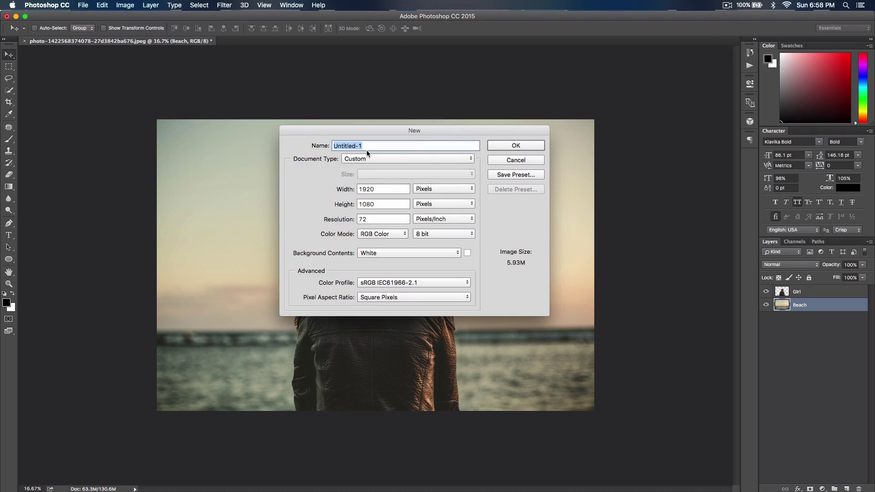
{"action": "type", "text": "Girl"}
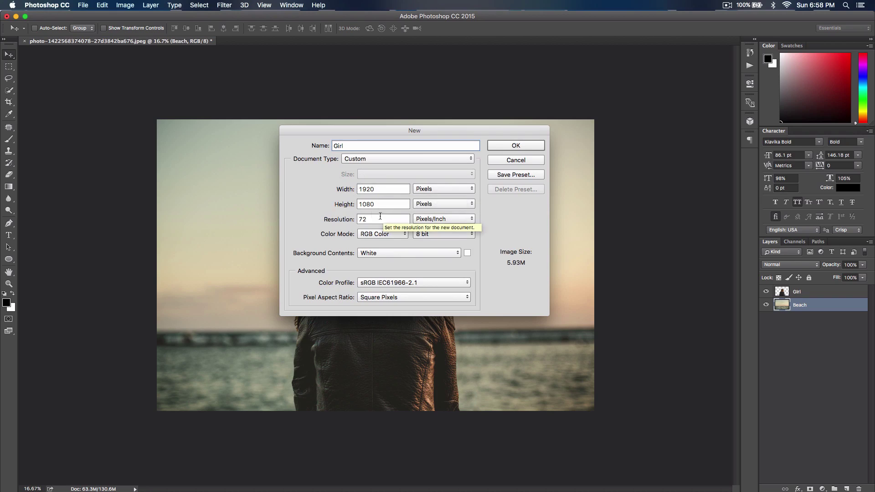
{"action": "left_click", "coordinate": [497, 146]}
Step: Copy both the Girl and Beach layers from the photo document into the new Girl document
{"action": "left_click", "coordinate": [151, 41]}
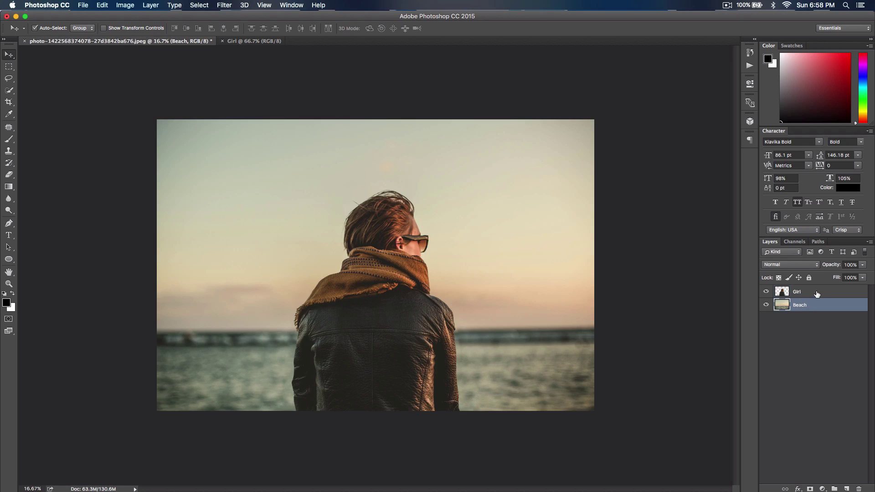
{"action": "left_click", "coordinate": [816, 294], "text": "shift"}
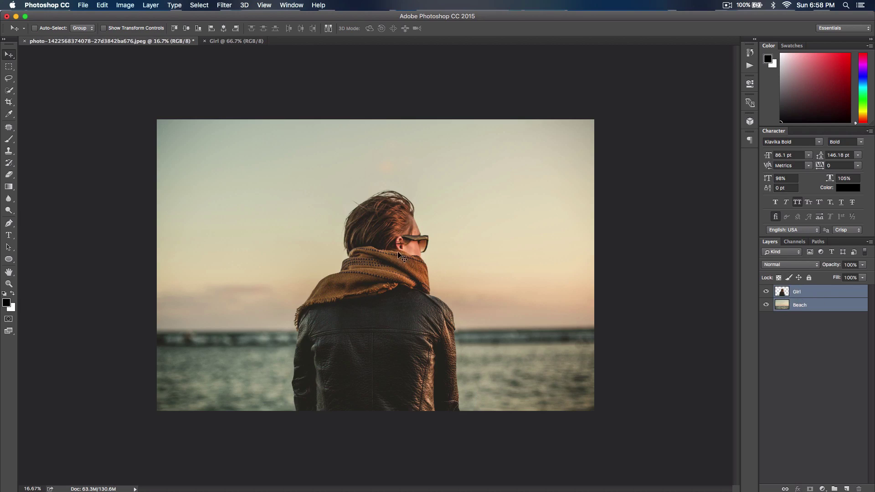
{"action": "left_click_drag", "start_coordinate": [369, 245], "coordinate": [232, 42]}
{"action": "left_click_drag", "start_coordinate": [350, 189], "coordinate": [370, 181]}
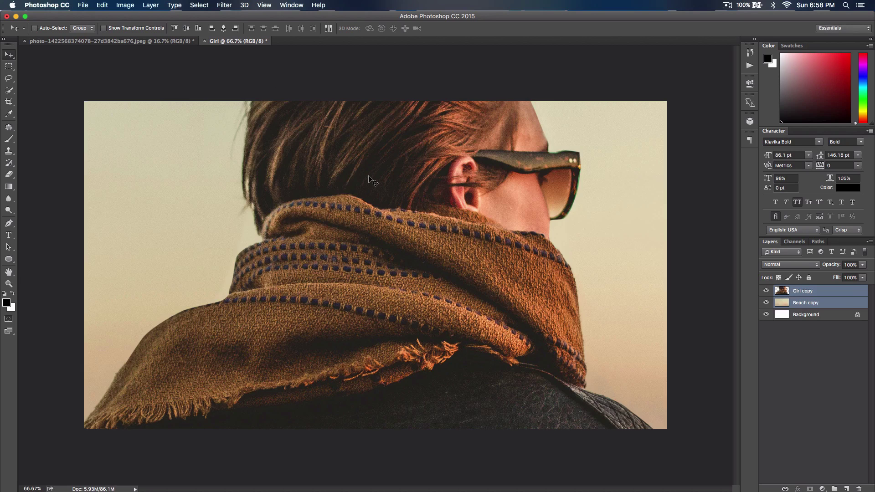
Step: Scale both copied layers together to about 33.7% and position them so the beach covers the whole canvas
{"action": "key", "text": "super+minus"}
{"action": "key", "text": "super+minus"}
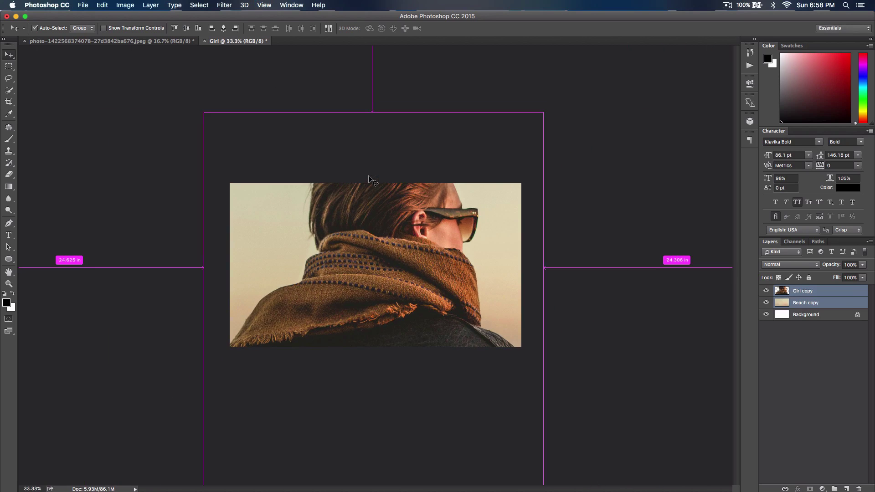
{"action": "key", "text": "super+minus"}
{"action": "key", "text": "super+t"}
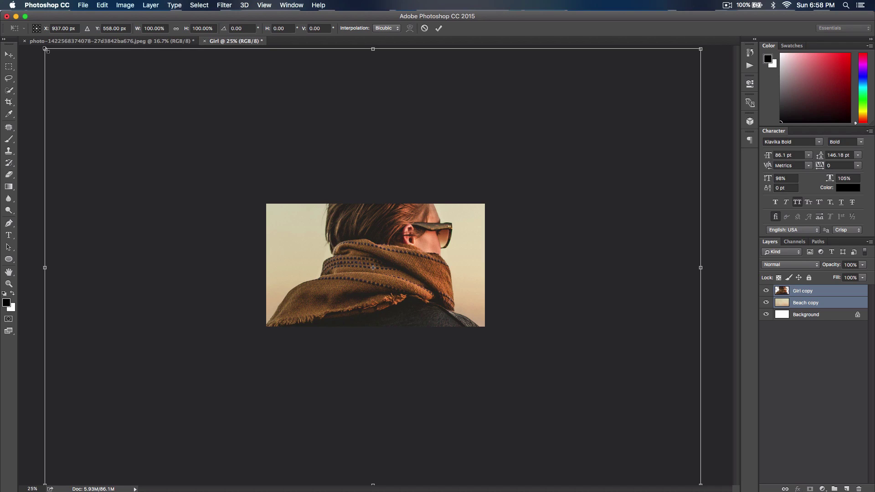
{"action": "left_click_drag", "start_coordinate": [46, 50], "coordinate": [273, 183]}
{"action": "key", "text": "super+plus"}
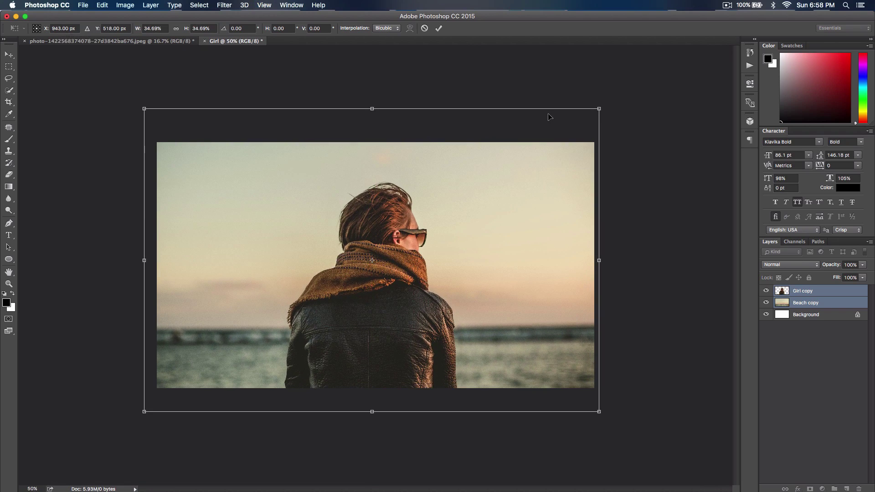
{"action": "left_click_drag", "start_coordinate": [598, 109], "coordinate": [596, 110]}
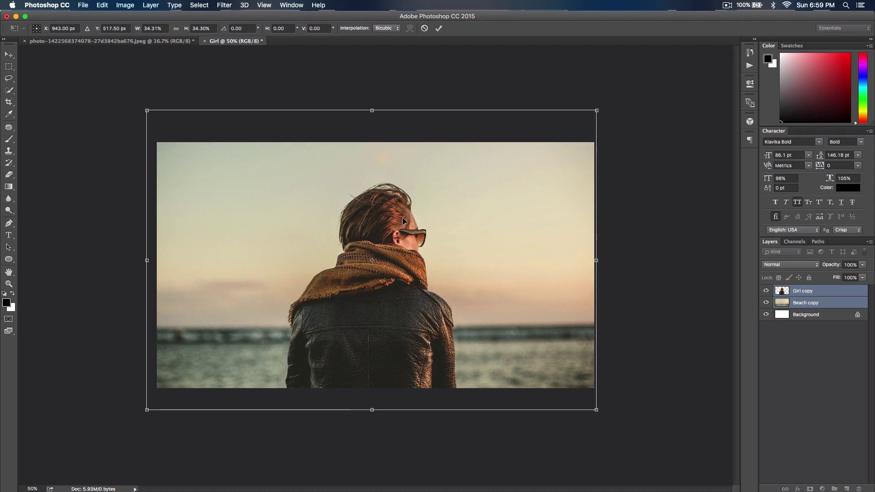
{"action": "left_click_drag", "start_coordinate": [403, 217], "coordinate": [407, 216]}
{"action": "left_click_drag", "start_coordinate": [600, 110], "coordinate": [597, 112]}
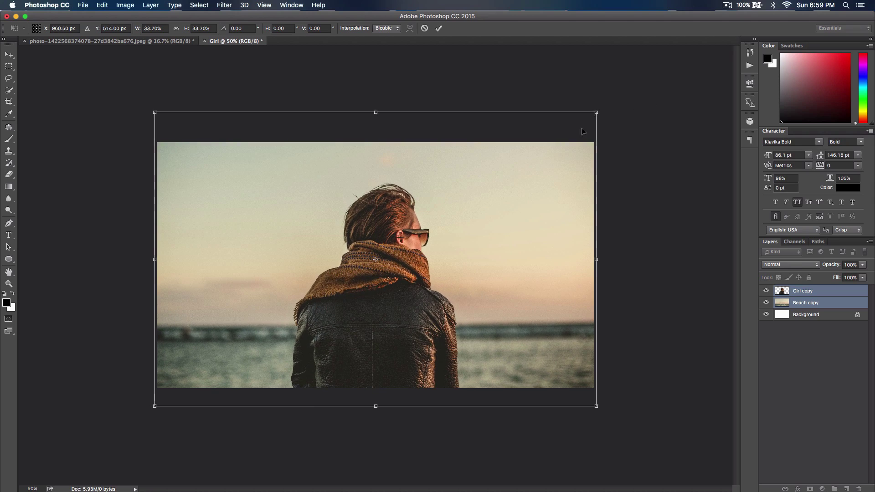
{"action": "left_click_drag", "start_coordinate": [392, 227], "coordinate": [390, 220]}
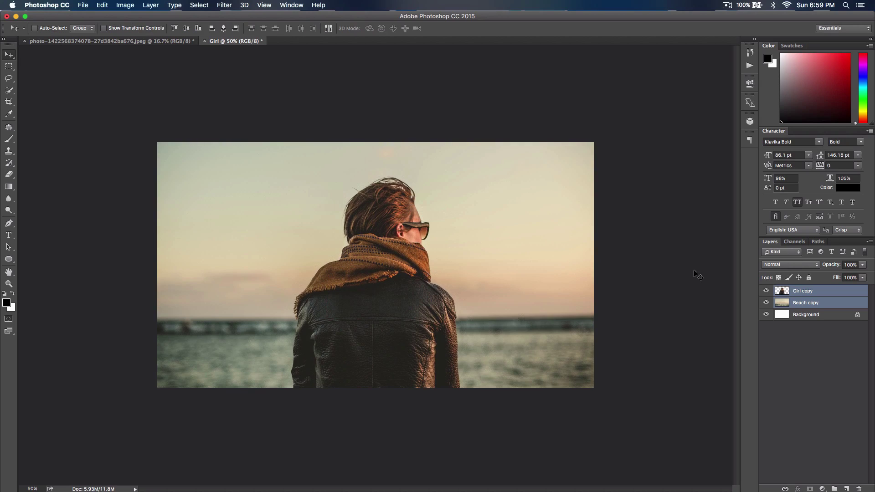
Step: Delete the white Background layer from the Girl document
{"action": "left_click", "coordinate": [821, 317]}
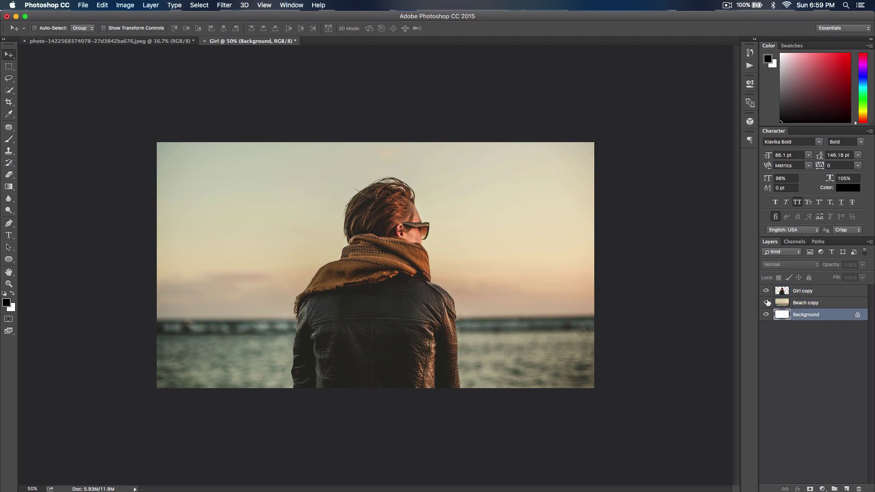
{"action": "key", "text": "Delete"}
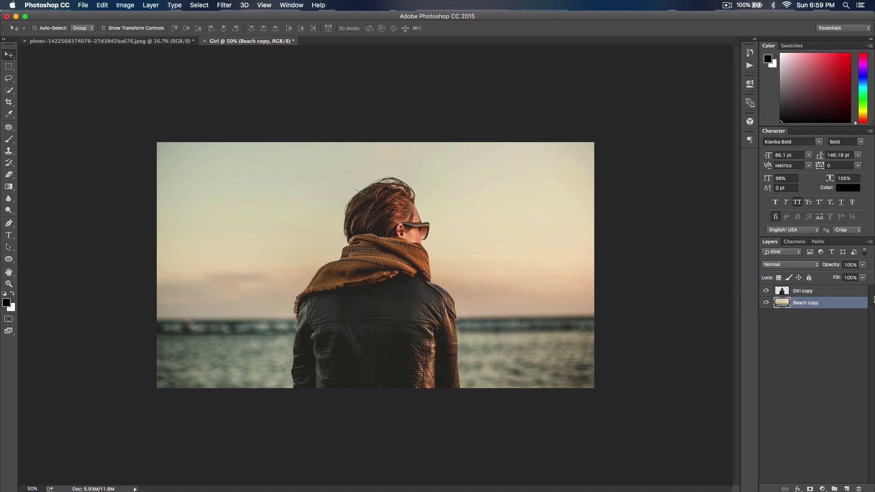
{"action": "left_click", "coordinate": [808, 295]}
{"action": "left_click", "coordinate": [813, 302]}
Step: Convert the Girl copy layer and the Beach copy layer each to a Smart Object
{"action": "left_click", "coordinate": [810, 294]}
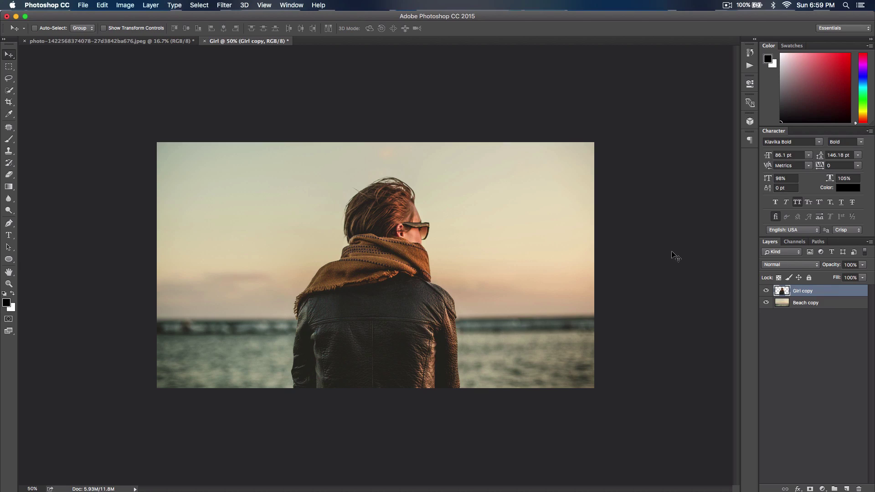
{"action": "right_click", "coordinate": [834, 294]}
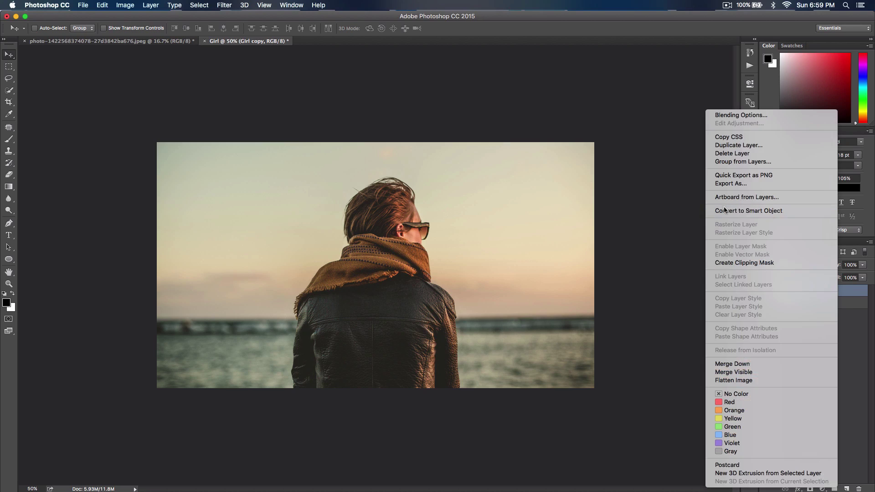
{"action": "left_click", "coordinate": [768, 210]}
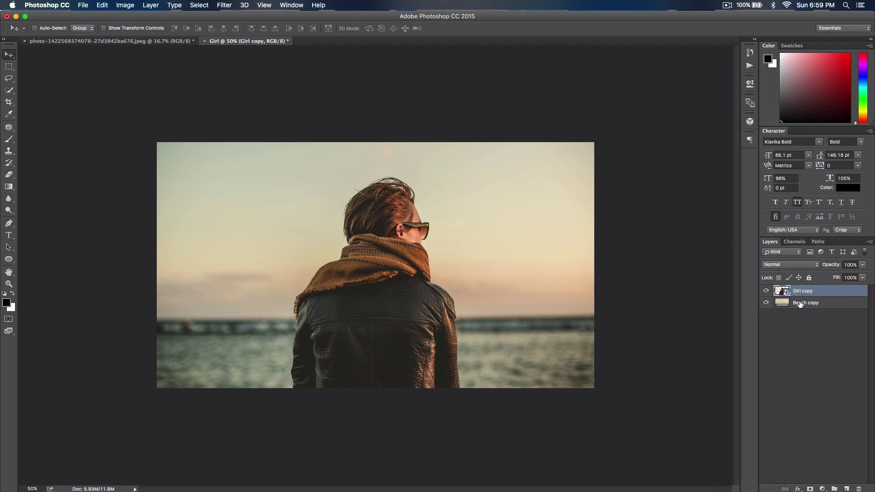
{"action": "right_click", "coordinate": [839, 304]}
{"action": "left_click", "coordinate": [749, 211]}
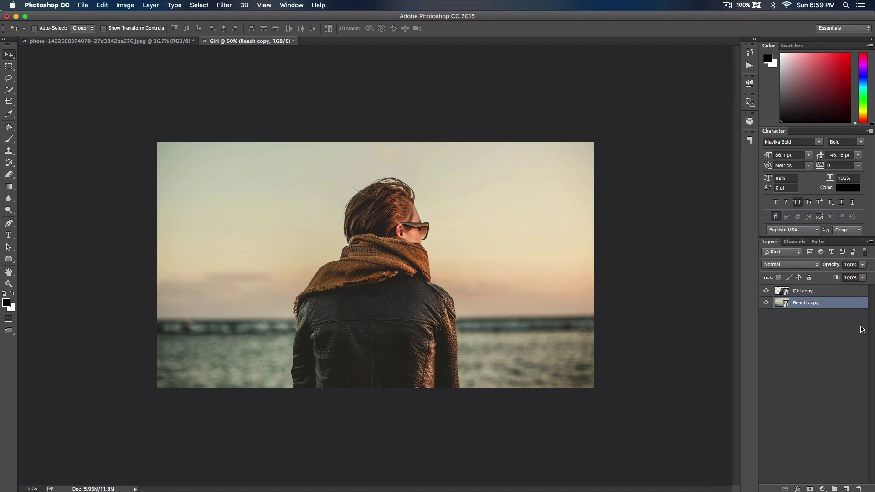
Step: Show the Timeline and create a video timeline for the two layers
{"action": "left_click", "coordinate": [765, 291]}
{"action": "left_click", "coordinate": [765, 291]}
{"action": "left_click", "coordinate": [291, 5]}
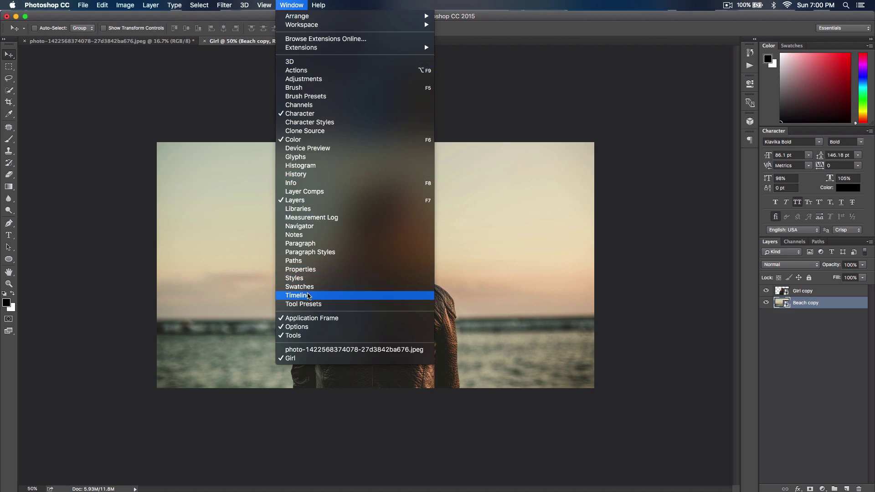
{"action": "left_click", "coordinate": [296, 295]}
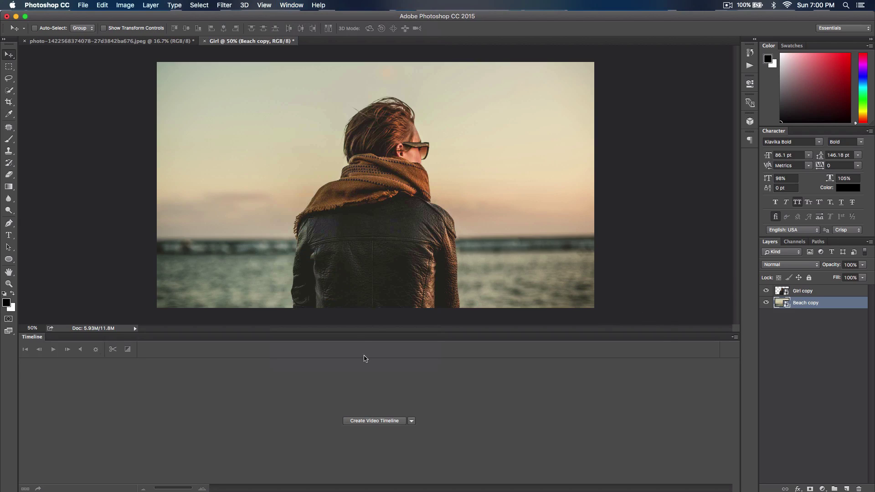
{"action": "left_click", "coordinate": [412, 421]}
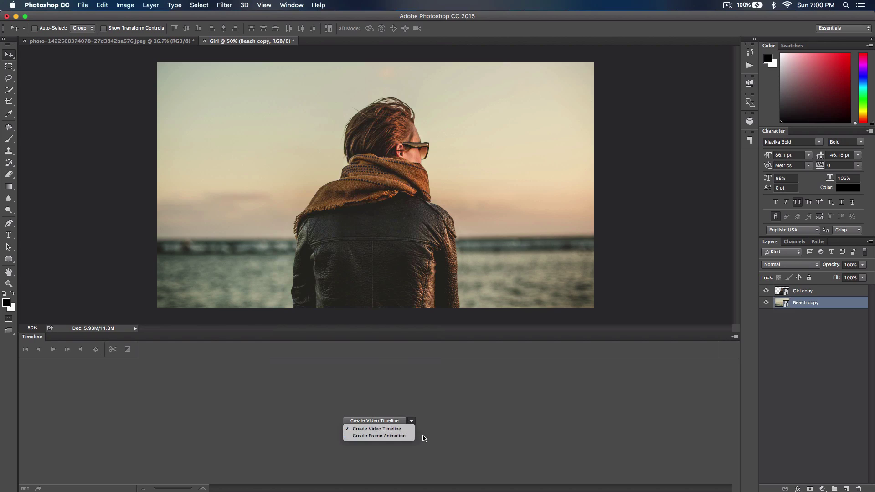
{"action": "left_click", "coordinate": [451, 405]}
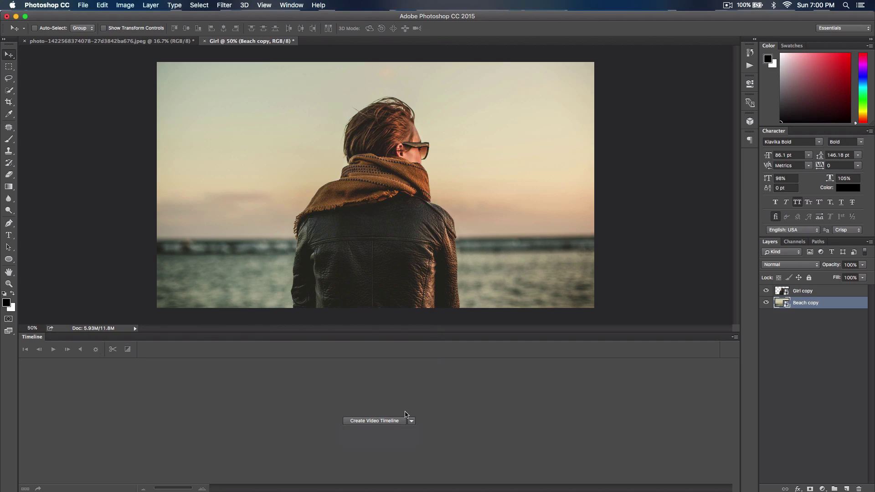
{"action": "left_click", "coordinate": [365, 422]}
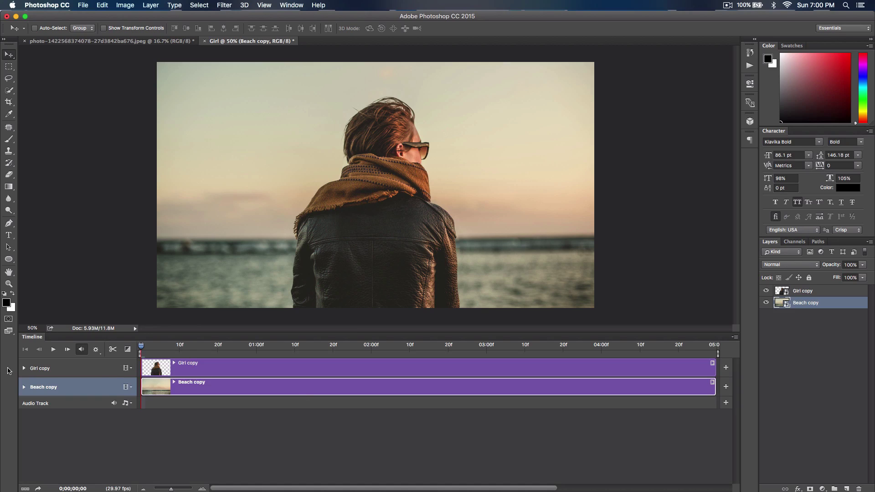
Step: Enable Transform keyframing for Girl copy at the start of the timeline and enlarge the figure slightly there
{"action": "left_click", "coordinate": [53, 368]}
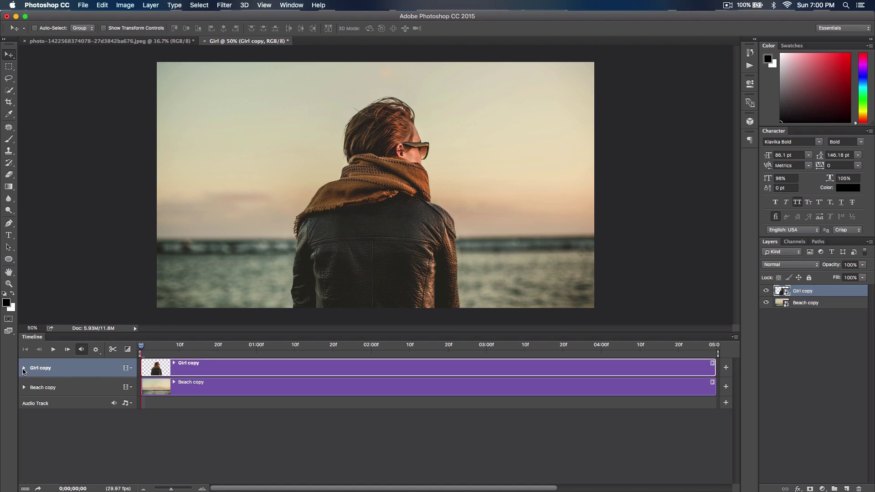
{"action": "left_click", "coordinate": [24, 369]}
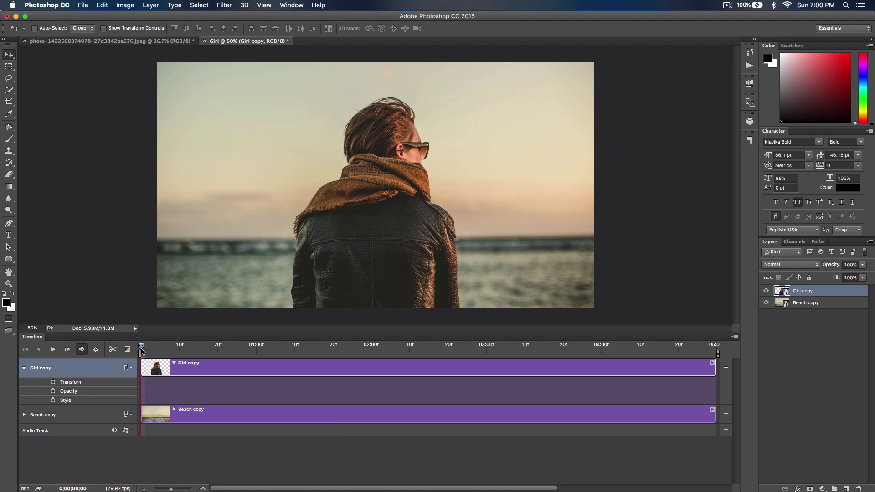
{"action": "left_click", "coordinate": [53, 382]}
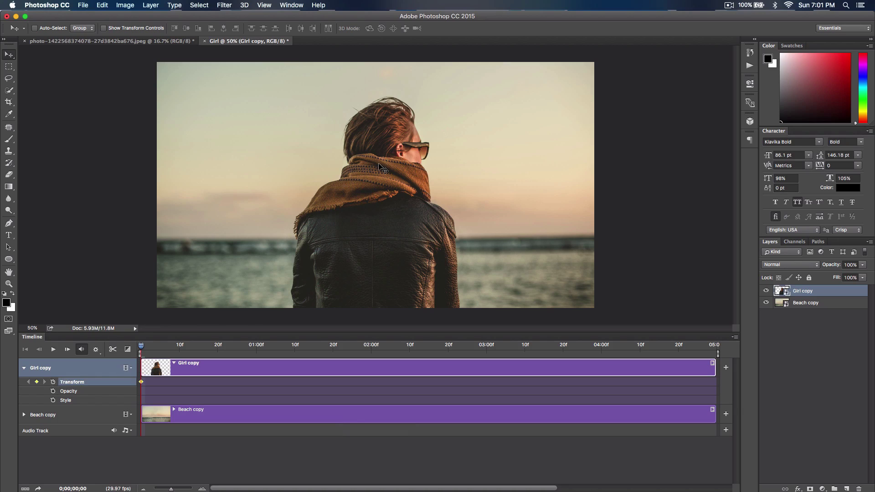
{"action": "key", "text": "super+t"}
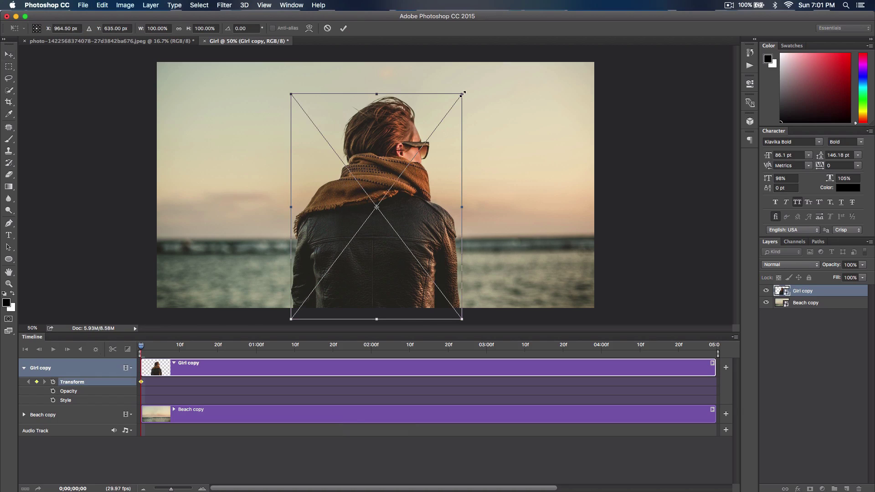
{"action": "left_click_drag", "start_coordinate": [462, 95], "coordinate": [463, 90]}
{"action": "left_click_drag", "start_coordinate": [464, 91], "coordinate": [467, 85]}
{"action": "key", "text": "Return"}
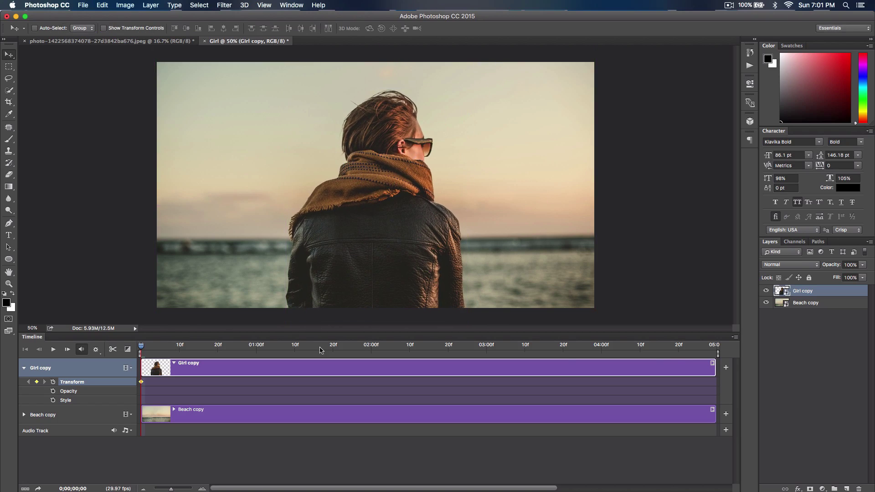
Step: Add a second Transform keyframe for Girl copy at the end of the clip, at 0;00;04;29
{"action": "left_click", "coordinate": [692, 347]}
{"action": "left_click", "coordinate": [709, 346]}
{"action": "left_click_drag", "start_coordinate": [709, 346], "coordinate": [713, 347]}
{"action": "left_click", "coordinate": [37, 383]}
Step: Scale the figure down to about 82% at the end keyframe and lower it to the canvas's bottom edge
{"action": "key", "text": "super+t"}
{"action": "left_click_drag", "start_coordinate": [467, 87], "coordinate": [446, 113]}
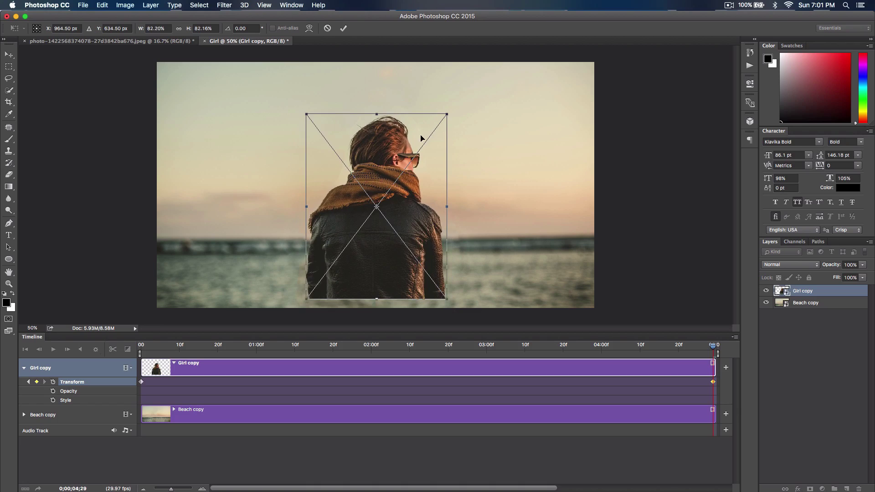
{"action": "key", "text": "Return"}
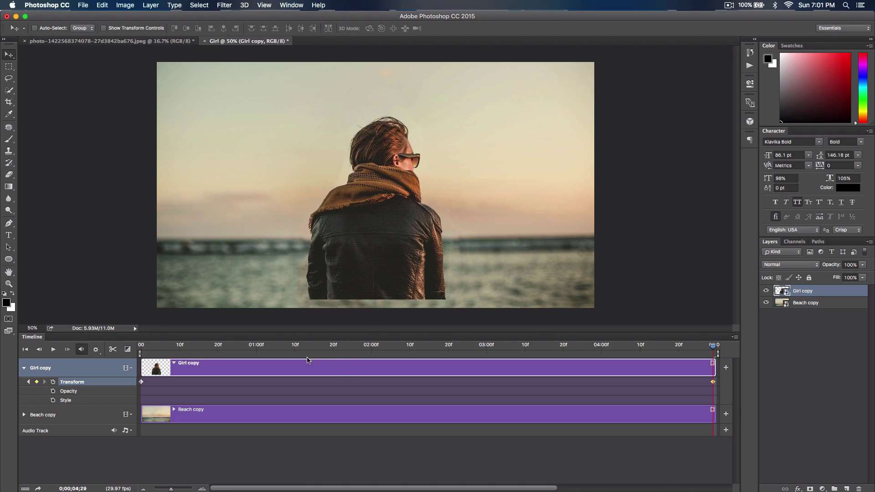
{"action": "left_click_drag", "start_coordinate": [366, 229], "coordinate": [365, 241]}
Step: Return the playhead to the start and preview the figure's animation
{"action": "left_click", "coordinate": [187, 352]}
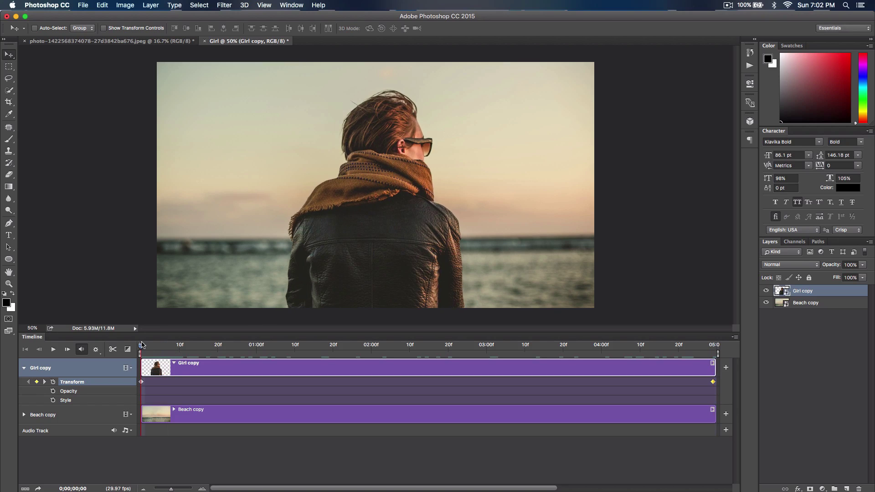
{"action": "key", "text": "space"}
Step: Enable Transform keyframing for Beach copy at the start of the timeline, keeping the layer at its original size
{"action": "left_click", "coordinate": [24, 415]}
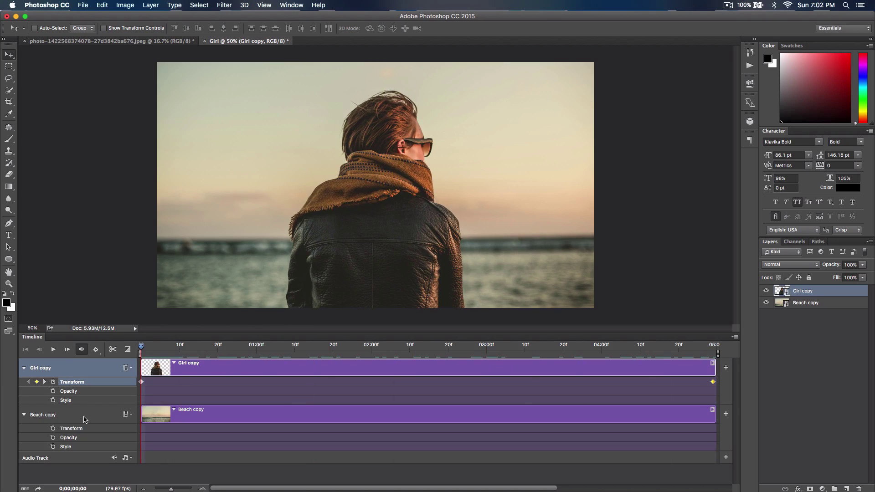
{"action": "left_click", "coordinate": [96, 414]}
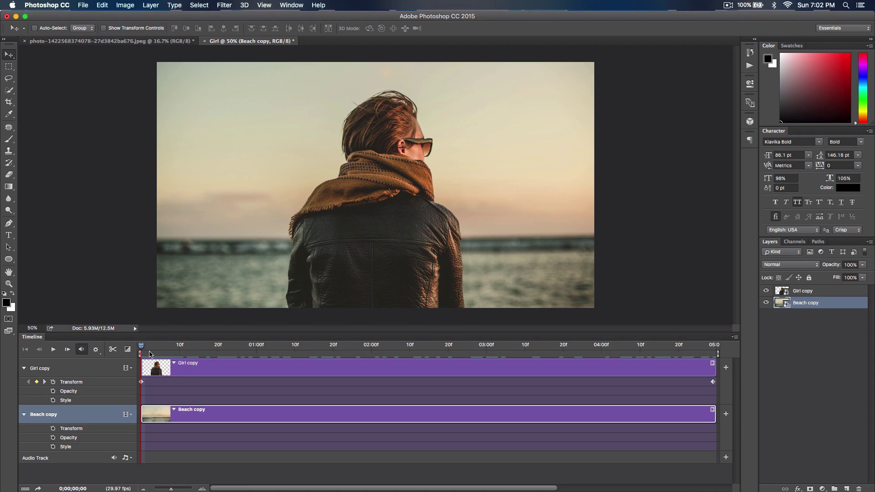
{"action": "mouse_move", "coordinate": [141, 348]}
{"action": "left_mouse_down"}
{"action": "mouse_move", "coordinate": [242, 345]}
{"action": "mouse_move", "coordinate": [140, 349]}
{"action": "left_mouse_up"}
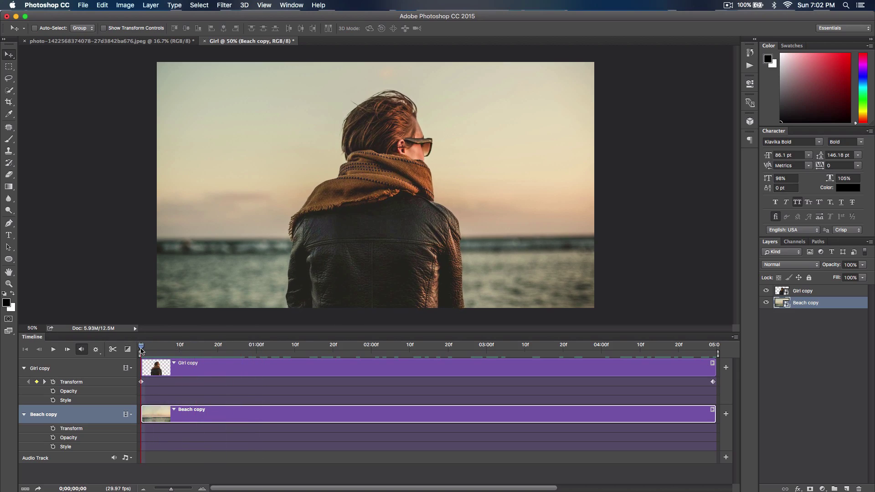
{"action": "left_click", "coordinate": [53, 428]}
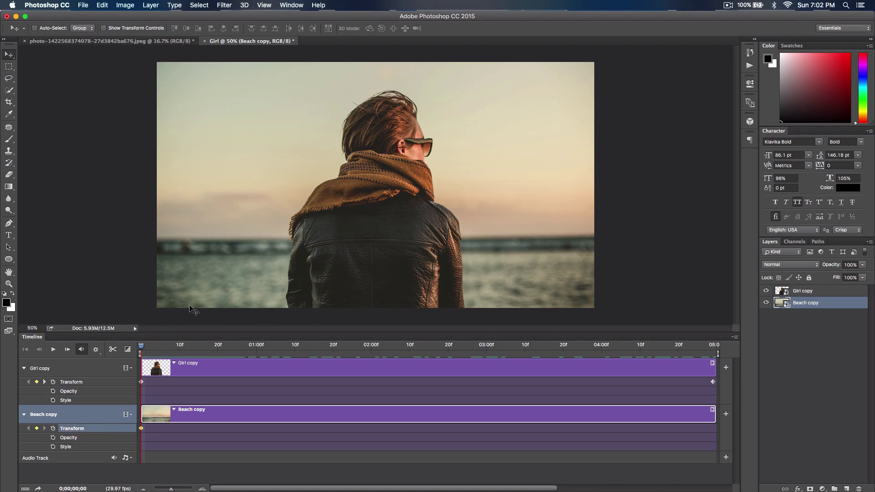
{"action": "key", "text": "super+t"}
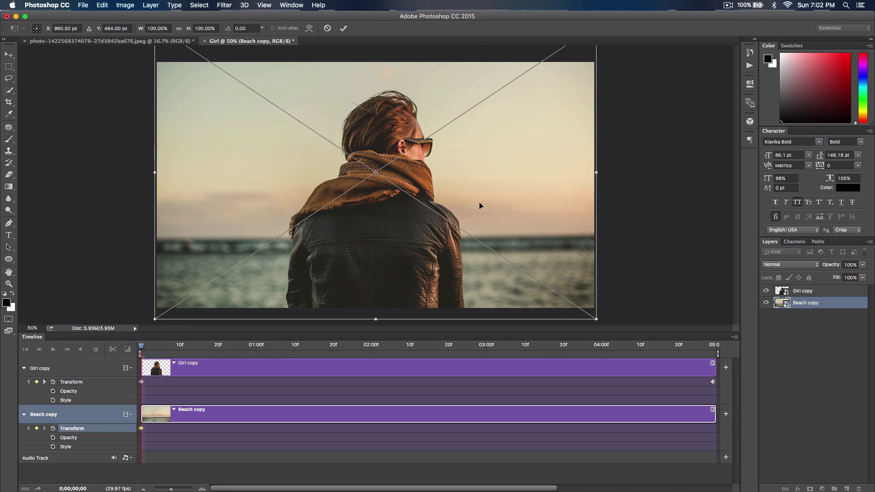
{"action": "key", "text": "Return"}
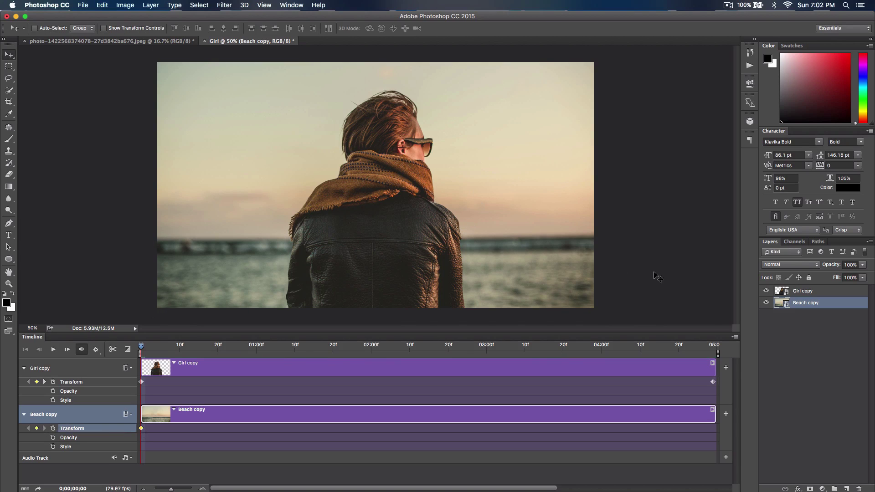
Step: Add an end Transform keyframe for Beach copy at 0;00;04;29 and enlarge the beach there to about 119% around its centre
{"action": "left_click", "coordinate": [711, 348]}
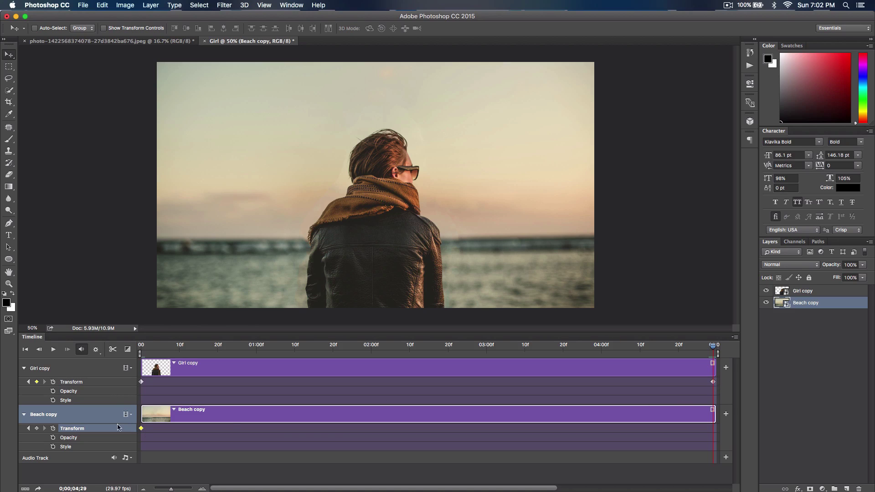
{"action": "left_click", "coordinate": [37, 428]}
{"action": "key", "text": "super+t"}
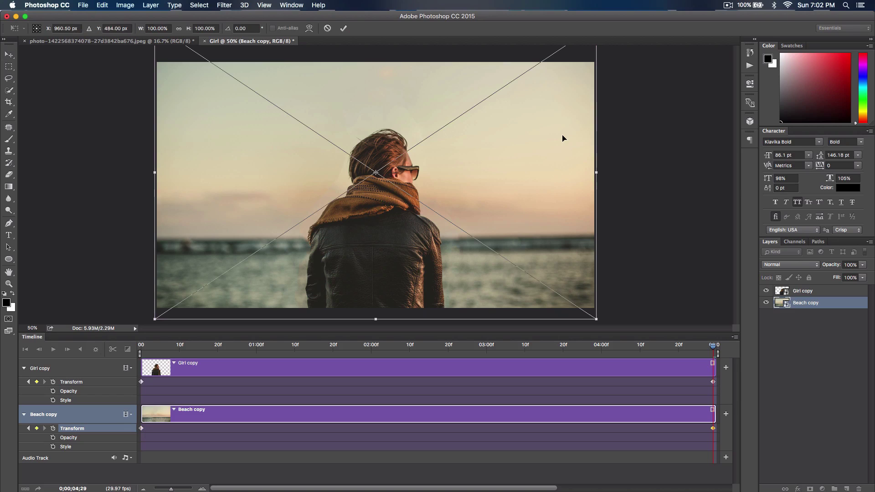
{"action": "key", "text": "super+minus"}
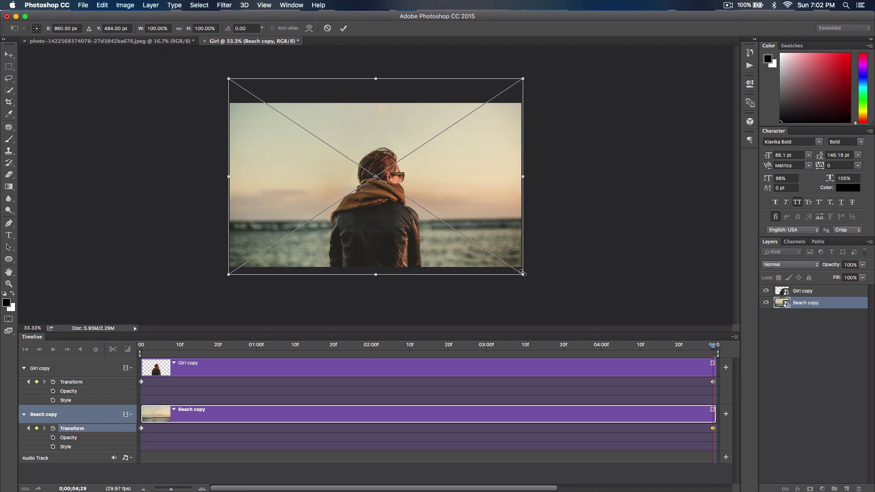
{"action": "left_click_drag", "start_coordinate": [522, 273], "coordinate": [549, 294]}
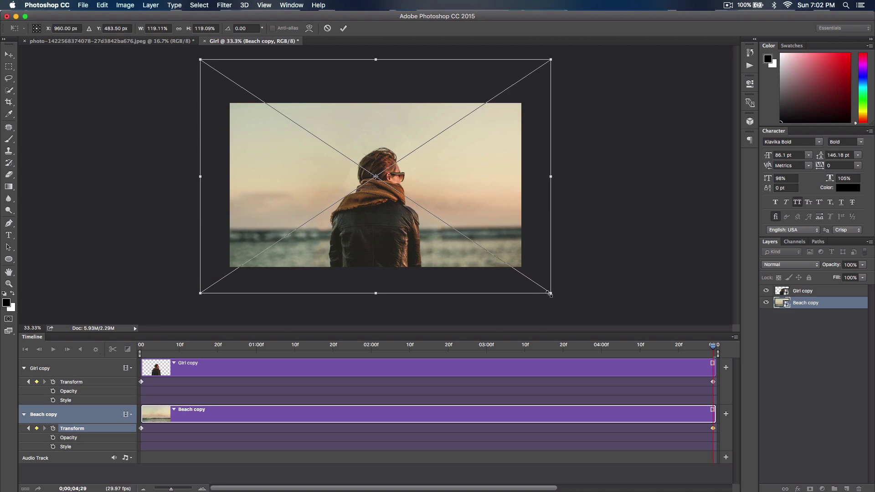
{"action": "key", "text": "Return"}
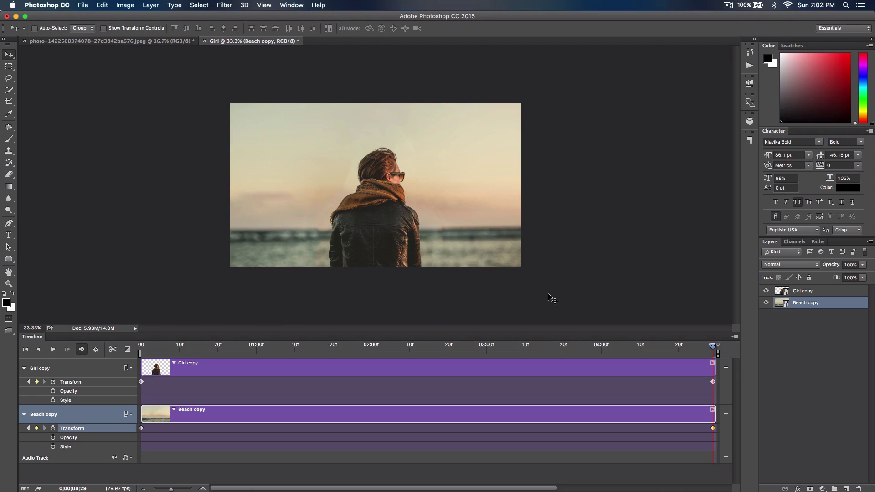
Step: Return the playhead to the start and preview the combined girl and beach animation several times
{"action": "key", "text": "super+equal"}
{"action": "left_click", "coordinate": [140, 343]}
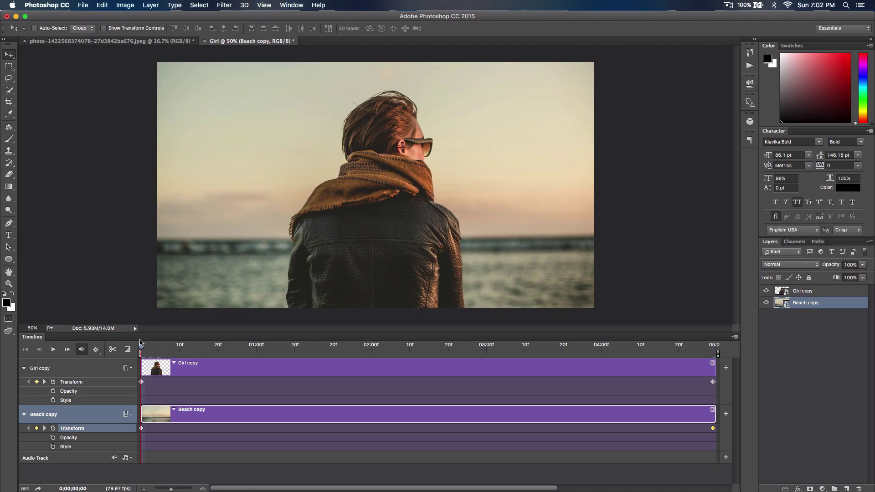
{"action": "key", "text": "space"}
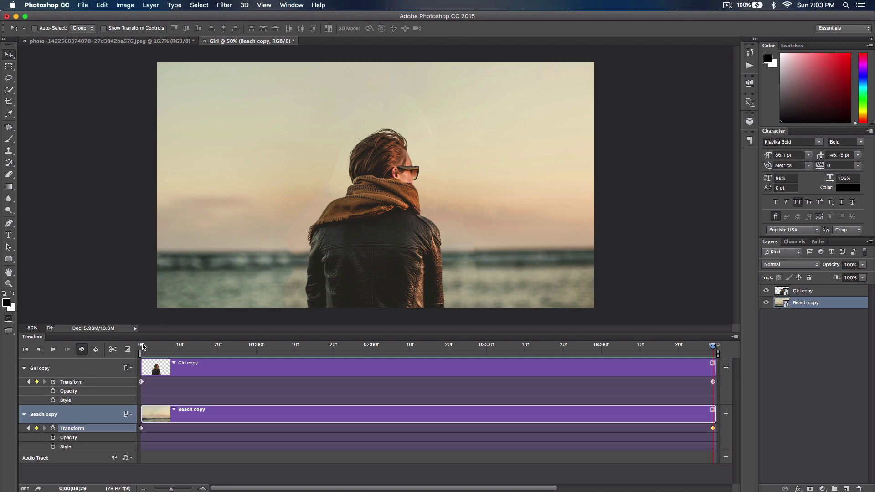
{"action": "left_click", "coordinate": [145, 347]}
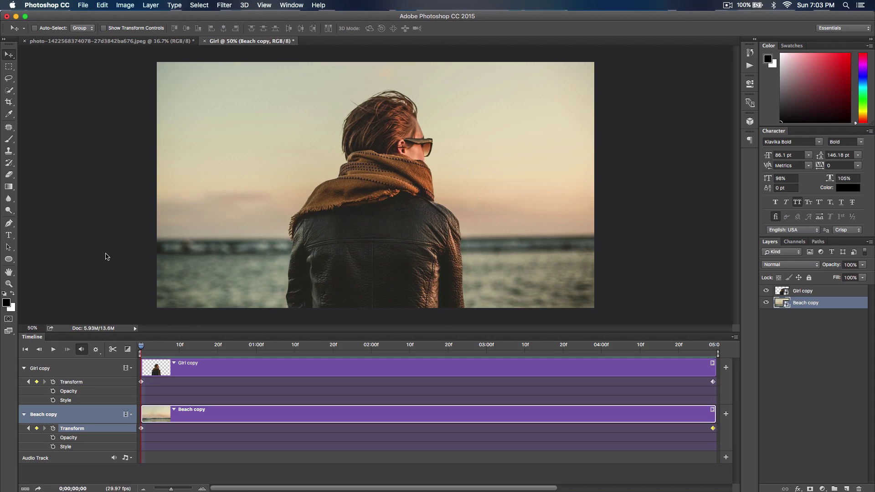
{"action": "key", "text": "space"}
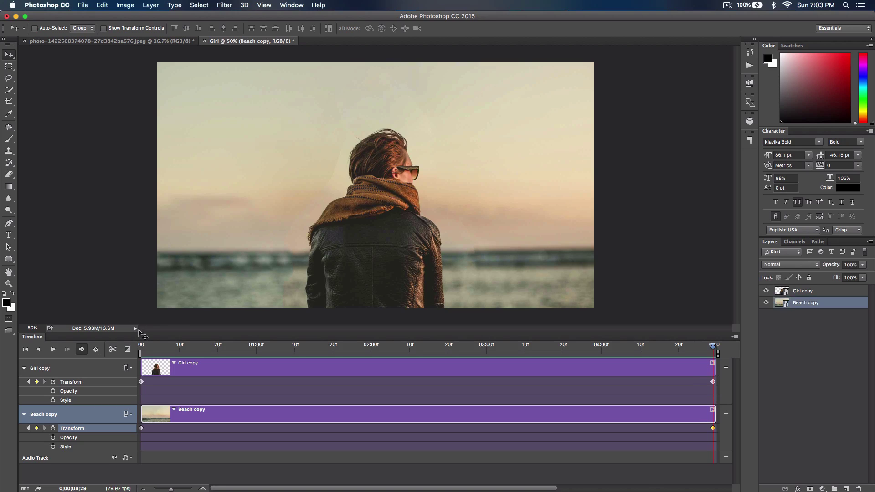
{"action": "key", "text": "space"}
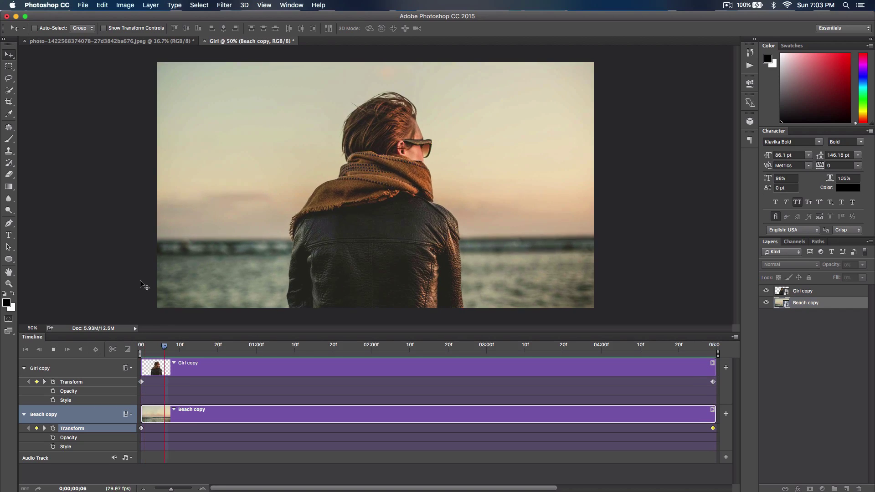